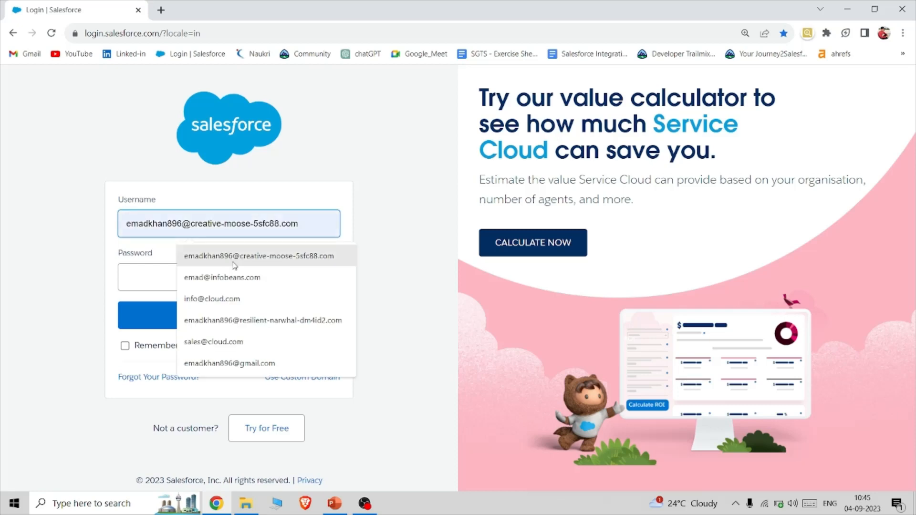
# - Log in to the Salesforce org with the saved username for the developer org and the account password
pyautogui.click(253, 319)
pyautogui.click(219, 285)
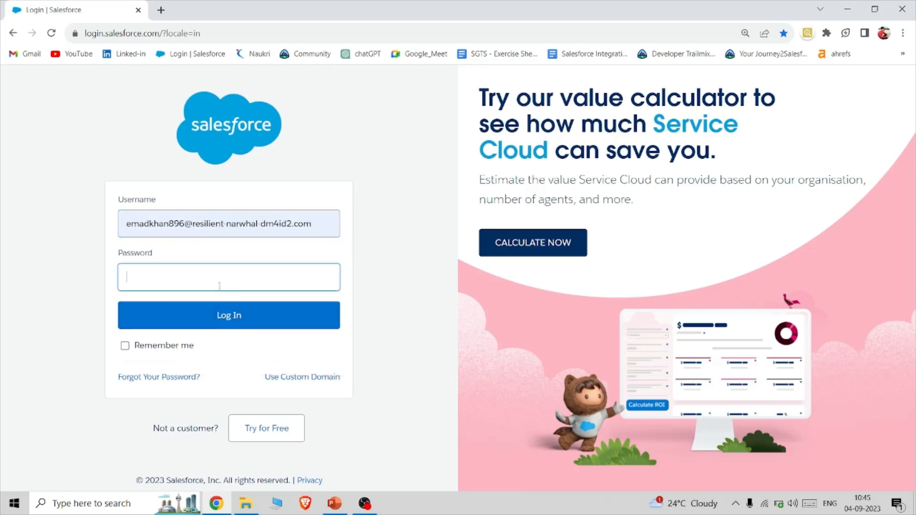
pyautogui.write('•••••••••')
pyautogui.press('Return')
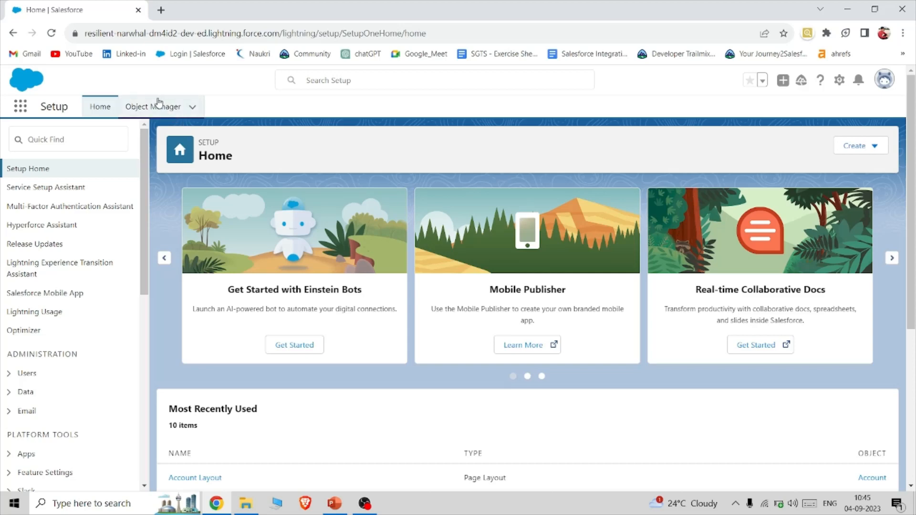
# - Start a new custom field in the Account object's Fields & Relationships
pyautogui.click(158, 107)
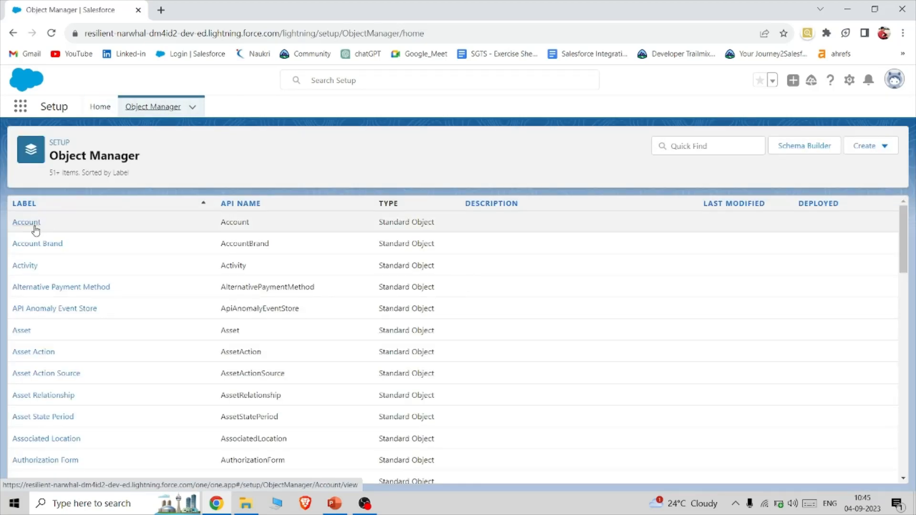
pyautogui.click(35, 231)
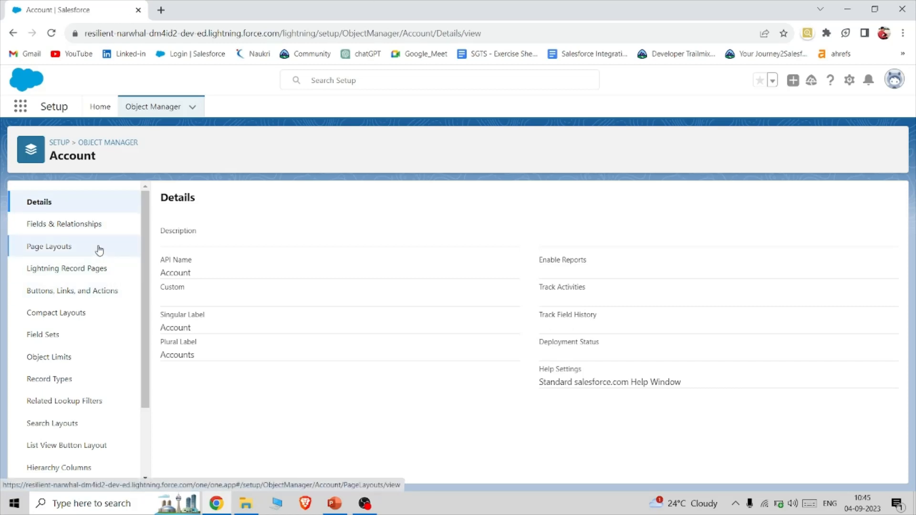
pyautogui.click(83, 230)
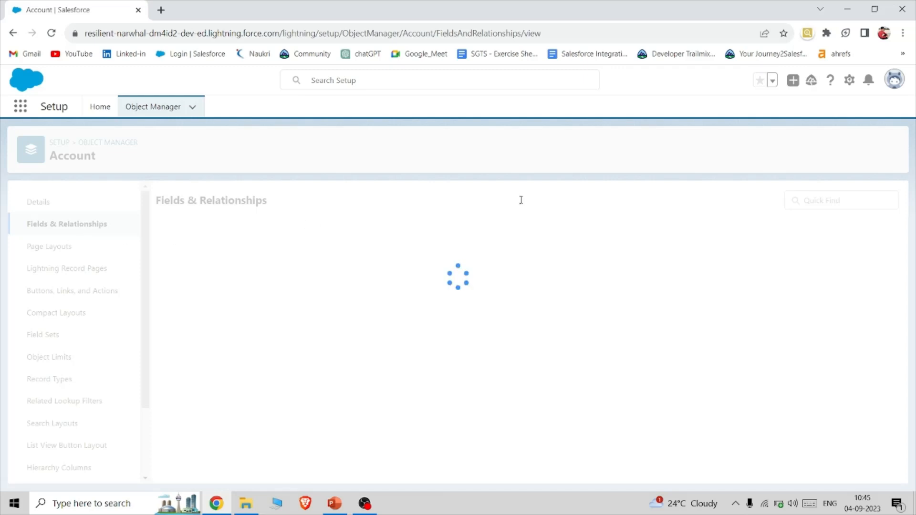
pyautogui.click(640, 201)
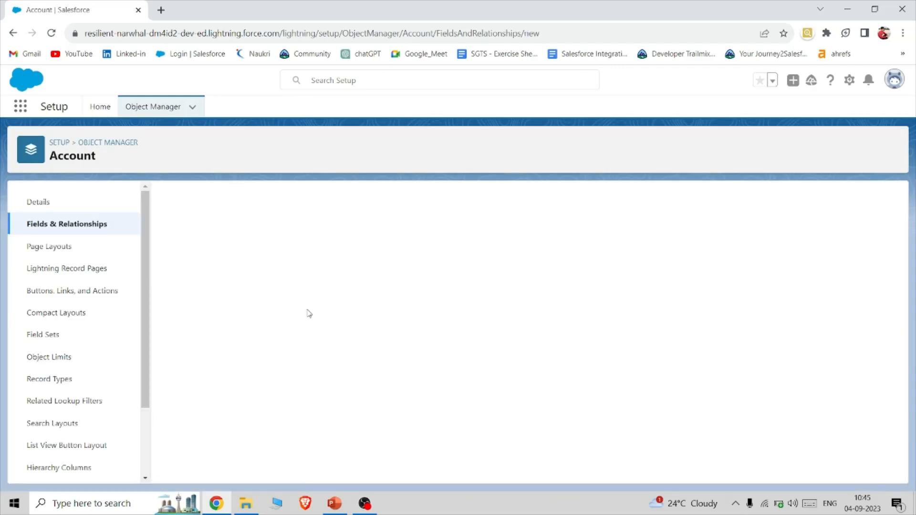
# - Choose Roll-Up Summary as the new field's data type and proceed to the field details
pyautogui.scroll(-2, 306, 313)
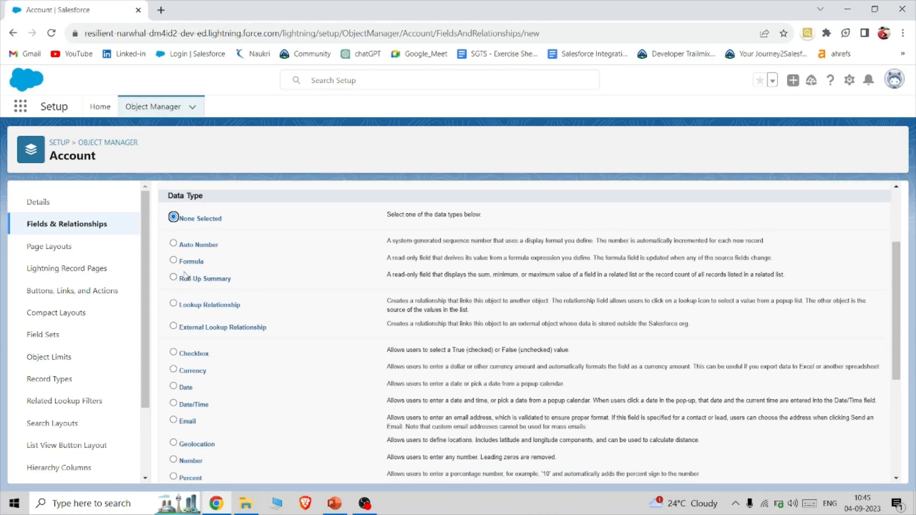
pyautogui.click(173, 277)
pyautogui.scroll(3, 456, 258)
pyautogui.hscroll(2, 456, 258)
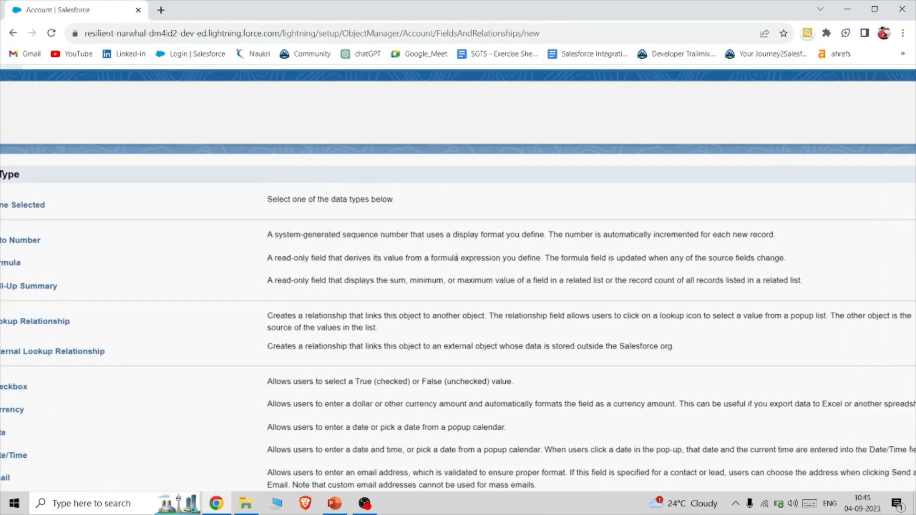
pyautogui.hscroll(-1, 361, 303)
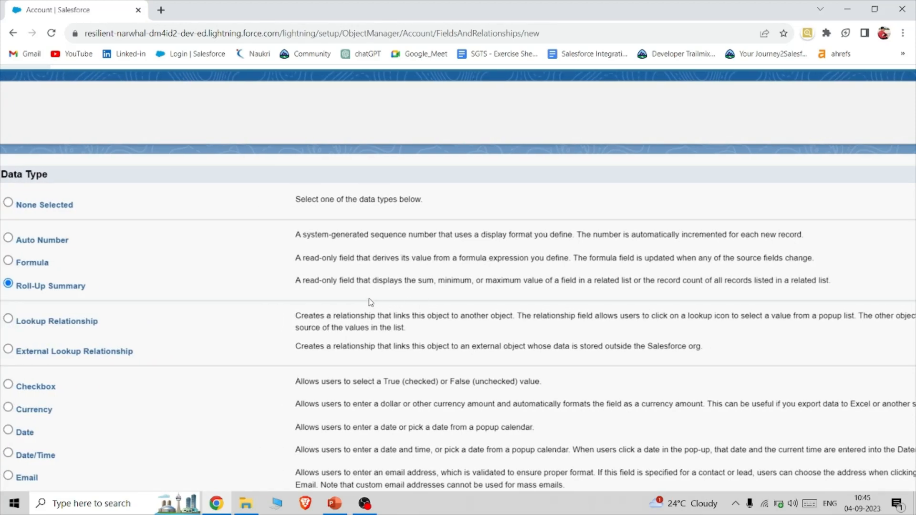
pyautogui.hscroll(1, 536, 294)
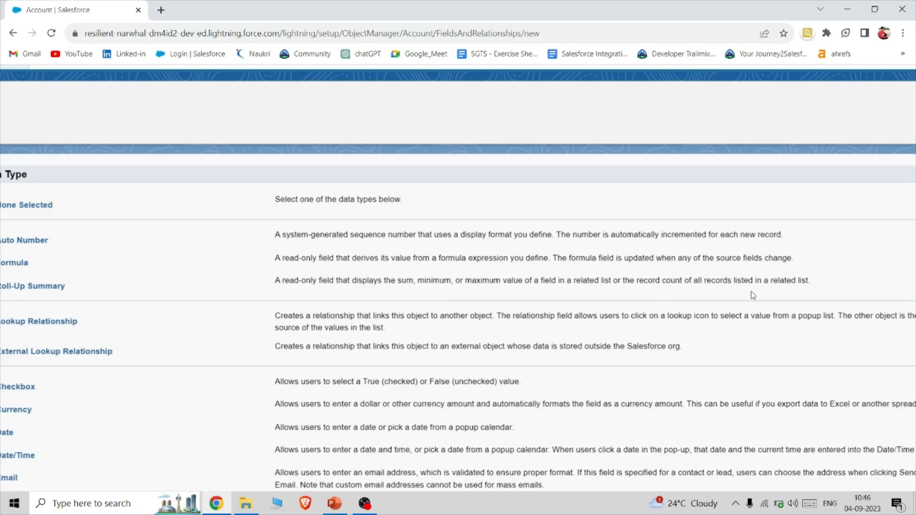
pyautogui.hotkey('ctrl', '-')
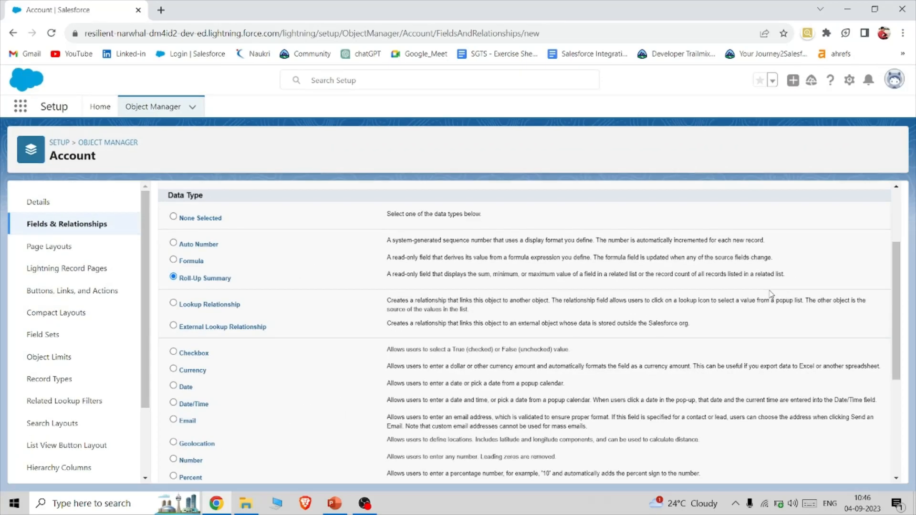
pyautogui.scroll(-5, 597, 281)
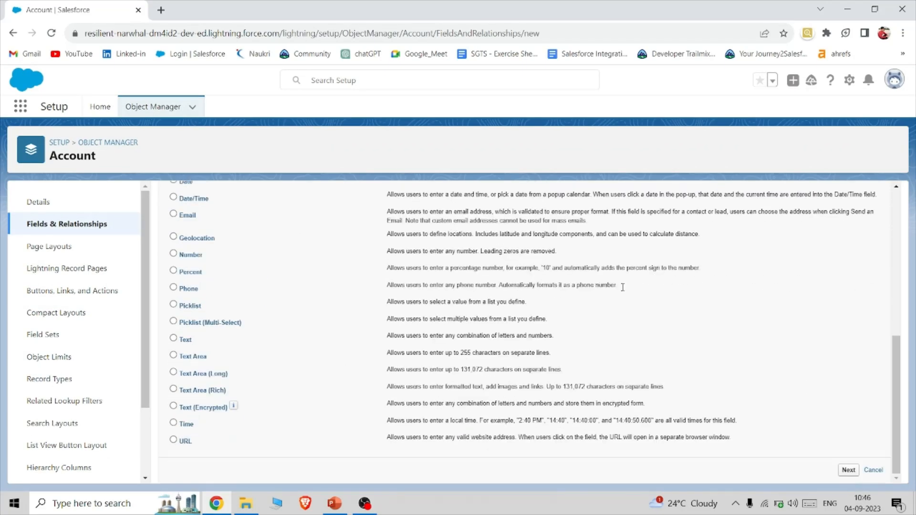
pyautogui.click(847, 472)
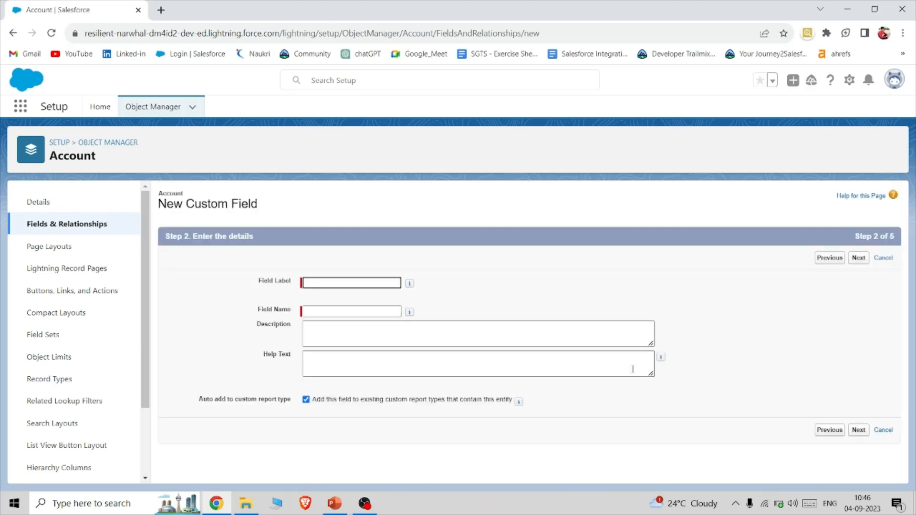
# - Label the field Count opportunity, accept the field name Count_opportunity, and proceed to the summary calculation
pyautogui.click(332, 282)
pyautogui.write('C')
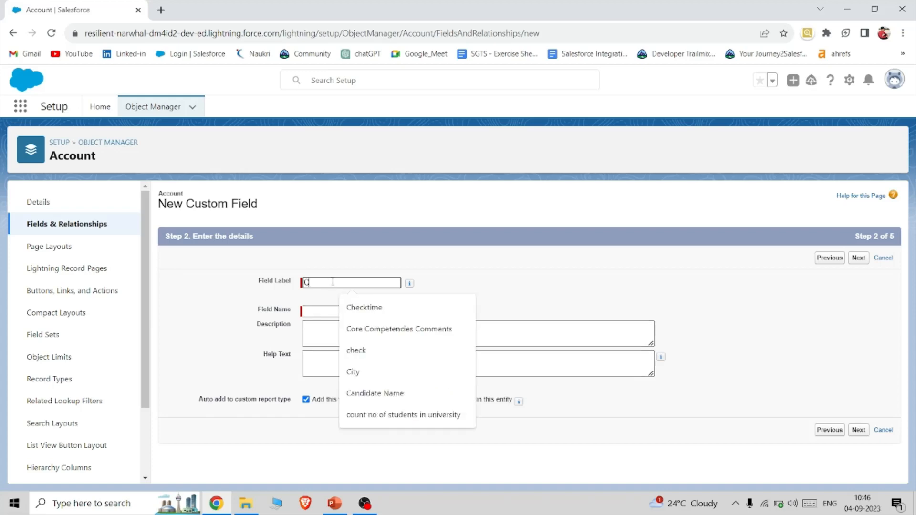
pyautogui.write('ount op')
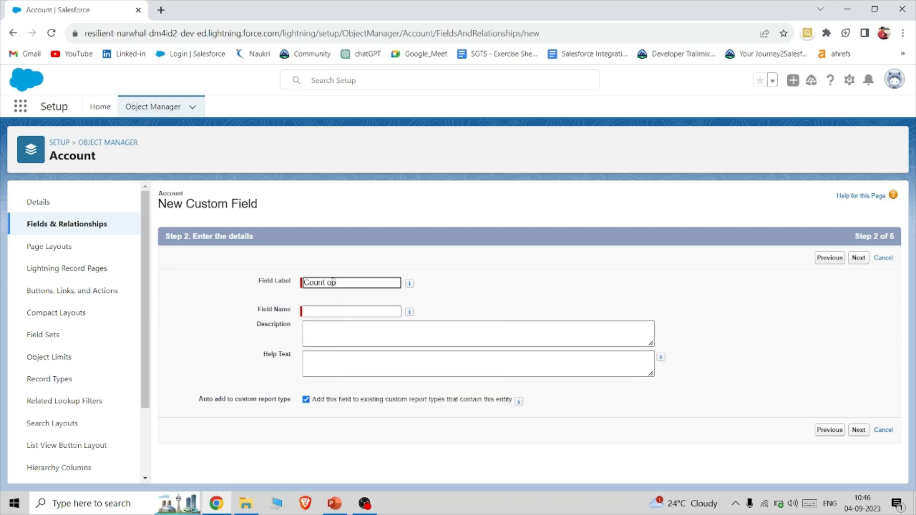
pyautogui.write('portunity')
pyautogui.click(355, 311)
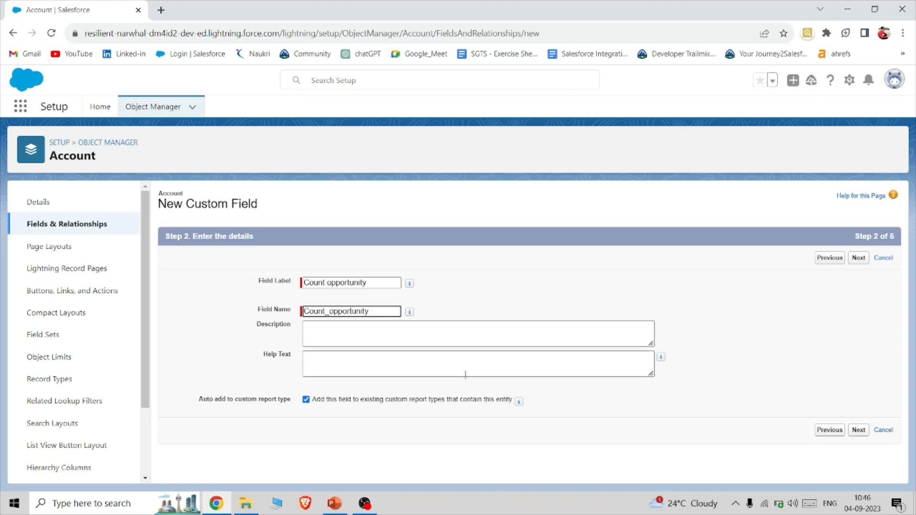
pyautogui.click(858, 431)
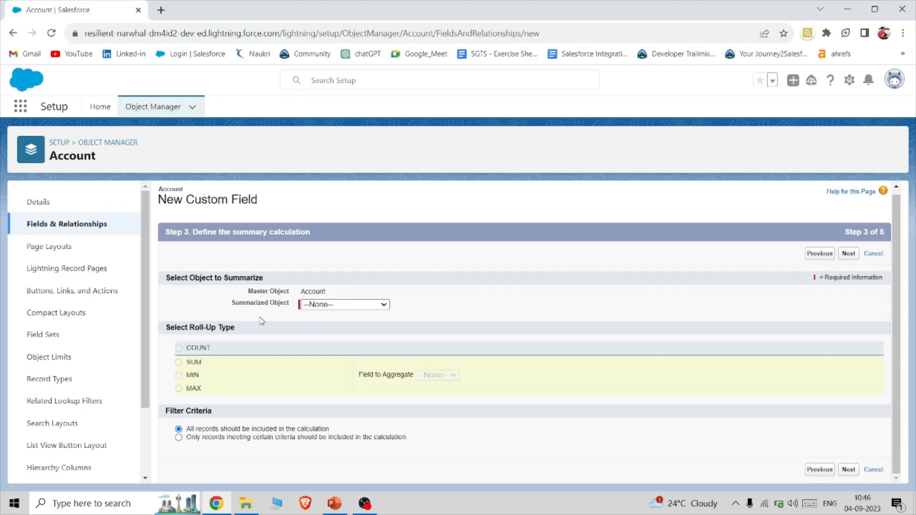
# - Define the summary calculation with Opportunities as the summarized object and COUNT as the roll-up type
pyautogui.click(355, 306)
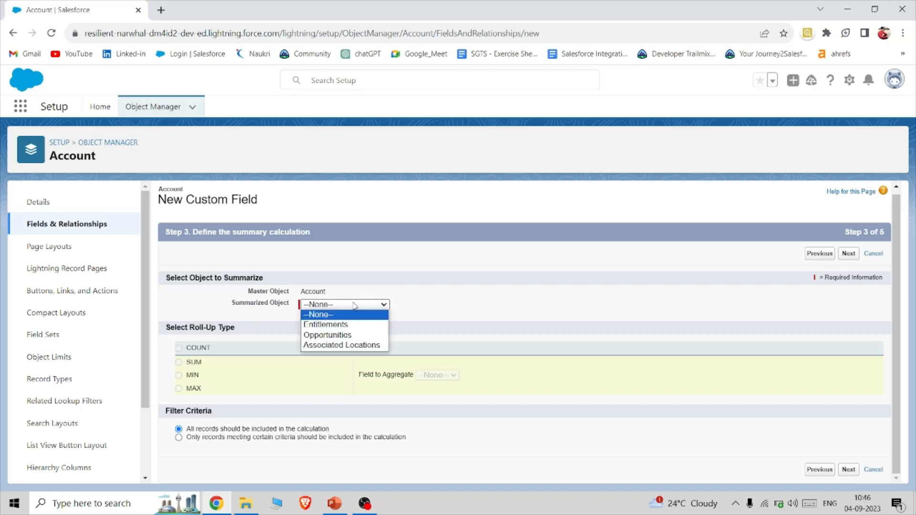
pyautogui.click(343, 335)
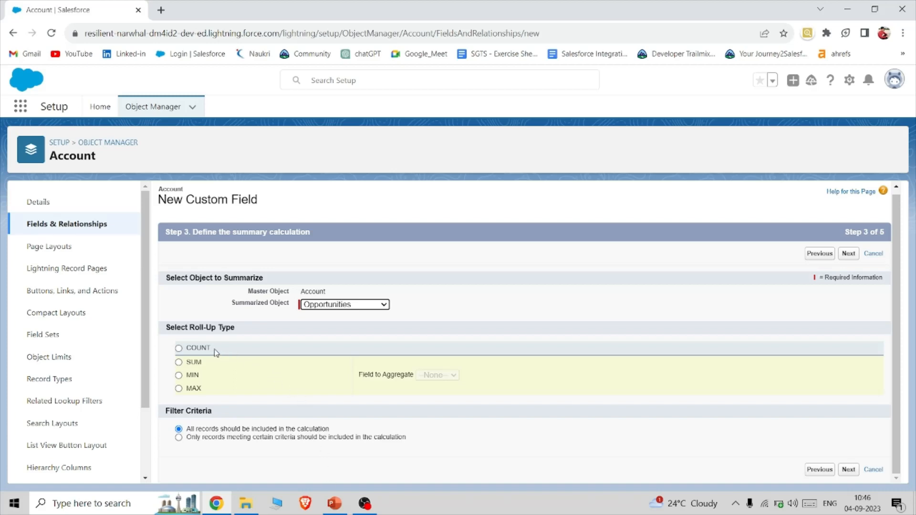
pyautogui.click(179, 350)
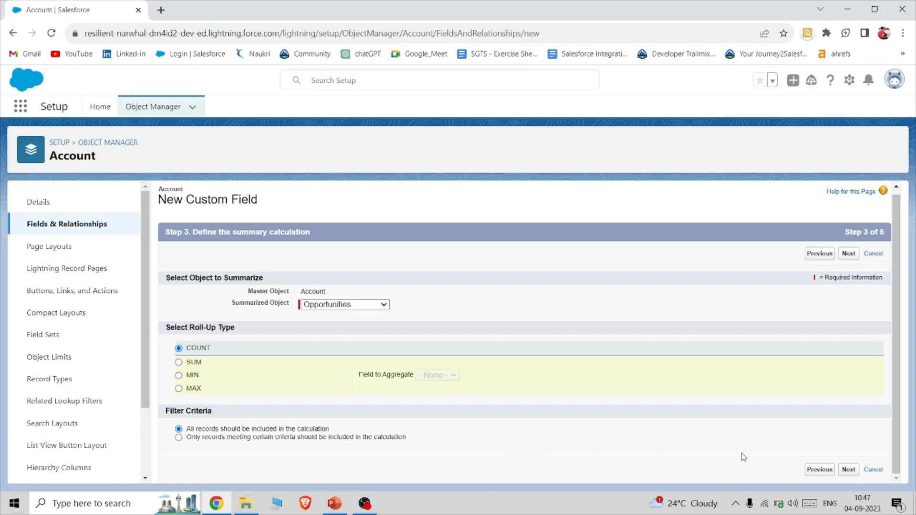
pyautogui.click(851, 472)
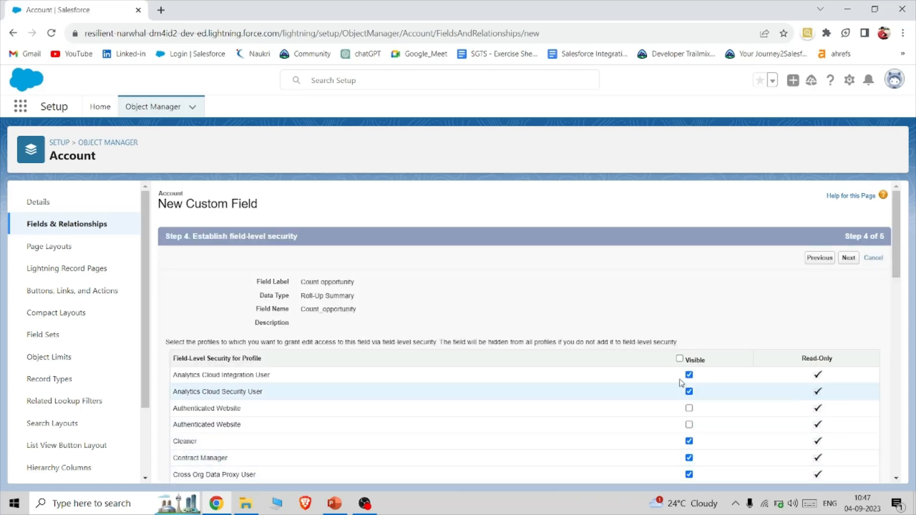
# - Make the field visible to all profiles and save it with all Account page layouts included
pyautogui.click(679, 359)
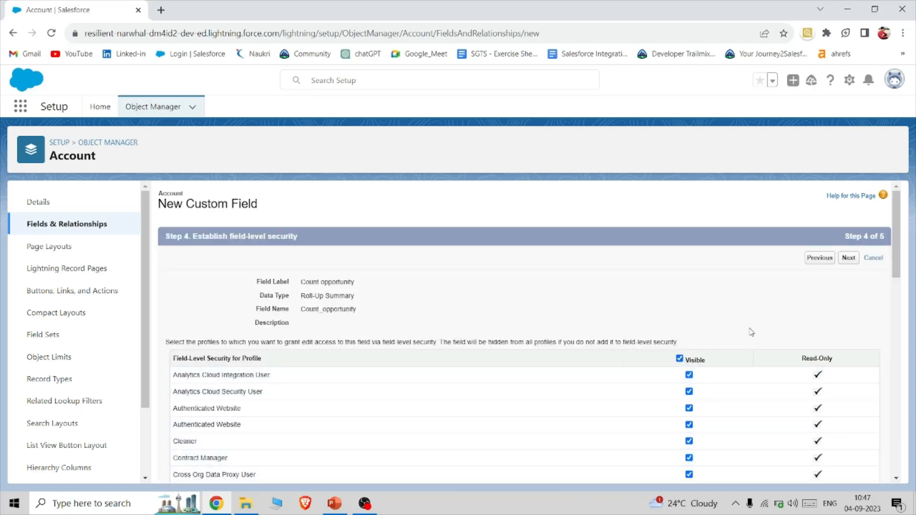
pyautogui.scroll(-15, 751, 333)
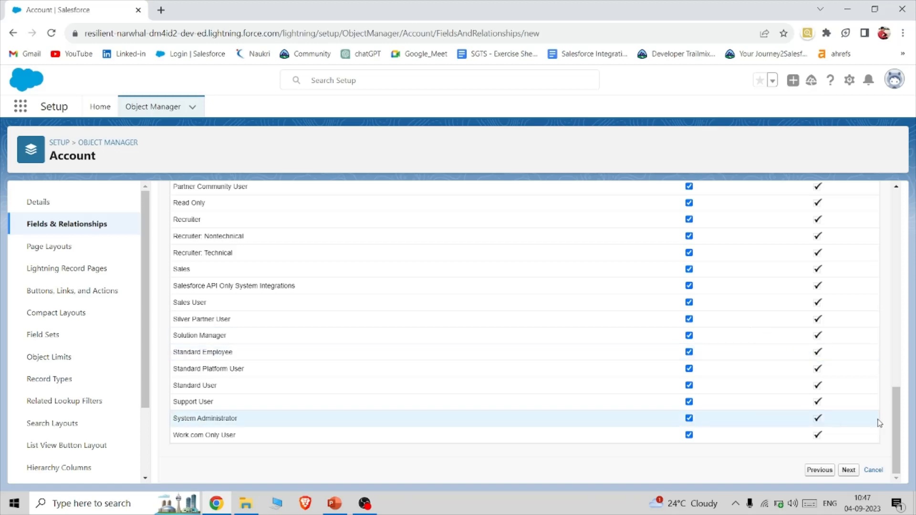
pyautogui.click(850, 470)
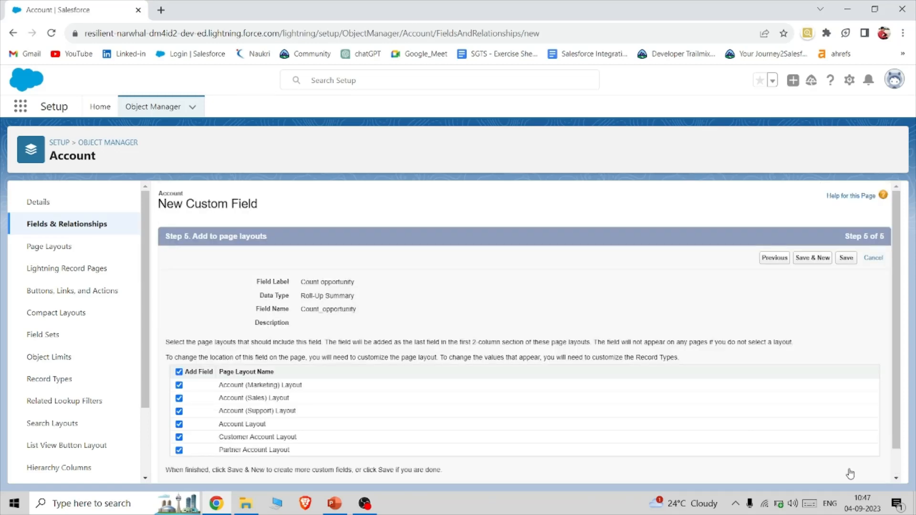
pyautogui.scroll(-1, 354, 406)
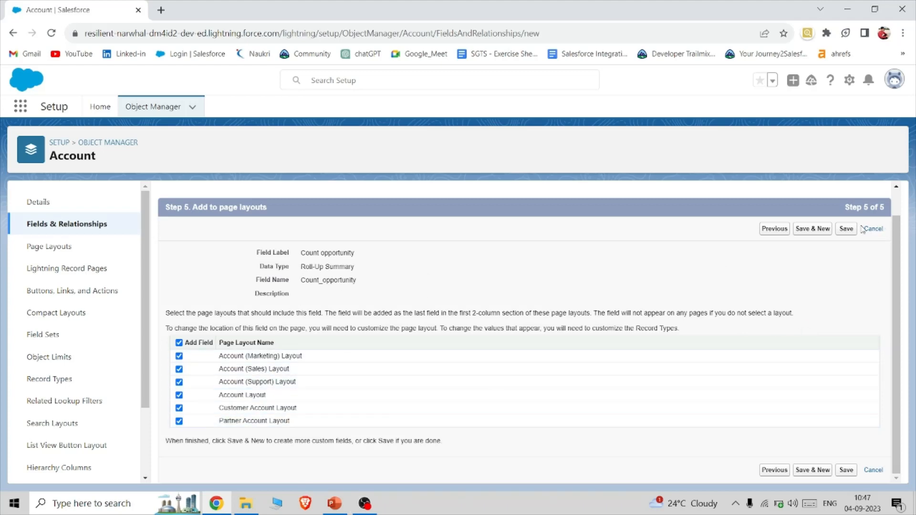
pyautogui.click(839, 231)
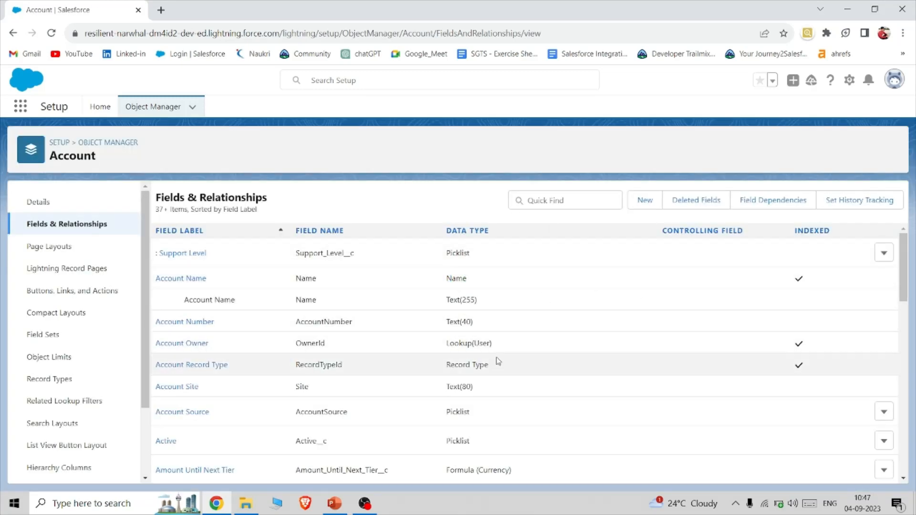
# - Search the Account fields for "cou" and check the Count opportunity field's name and data type
pyautogui.click(534, 197)
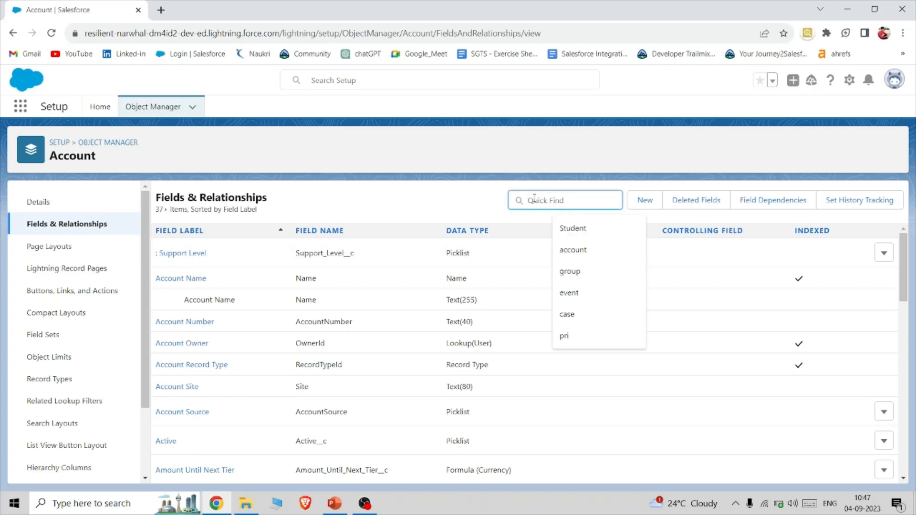
pyautogui.write('cou')
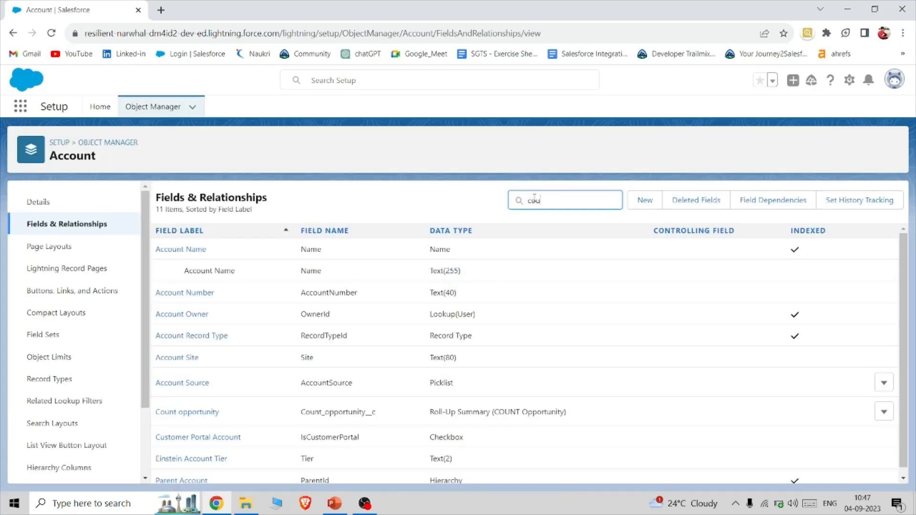
pyautogui.scroll(-1, 480, 315)
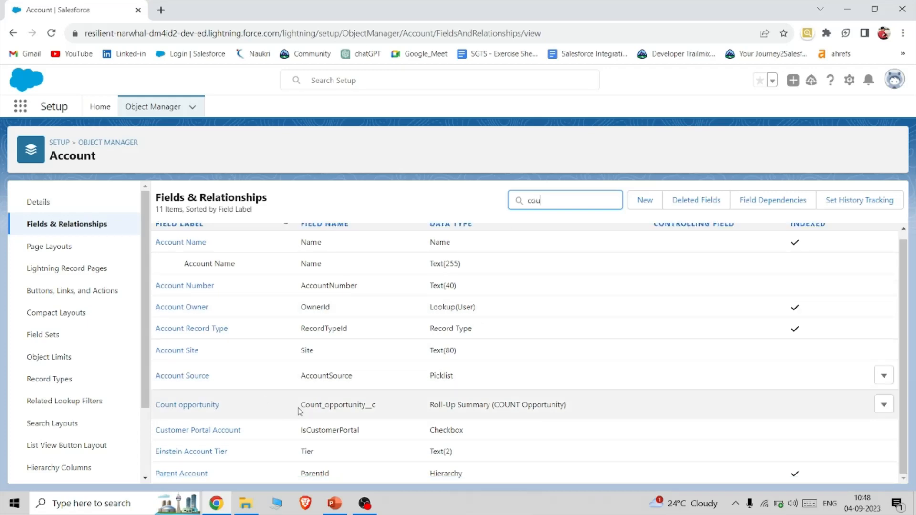
pyautogui.moveTo(300, 411); pyautogui.dragTo(617, 411)
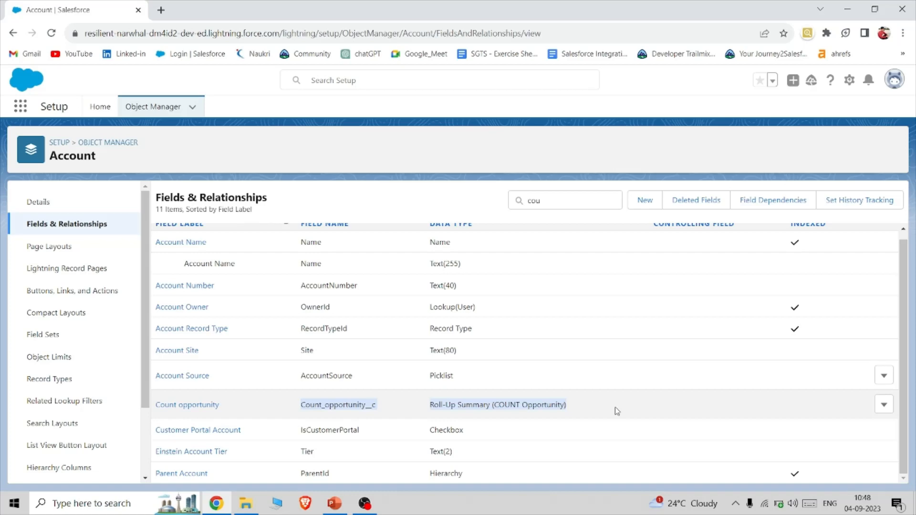
# - Open Setup in a new browser tab, switch to the Sales app and show the Accounts list
pyautogui.click(849, 80)
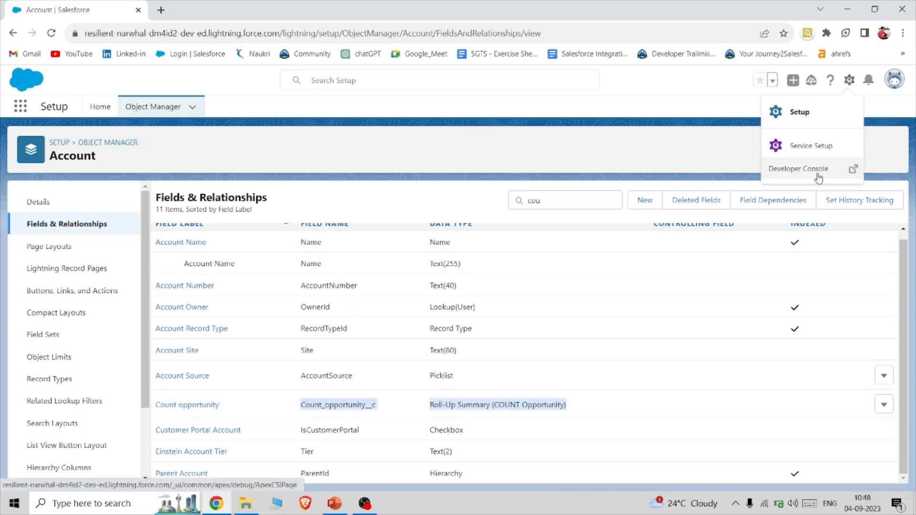
pyautogui.click(801, 118)
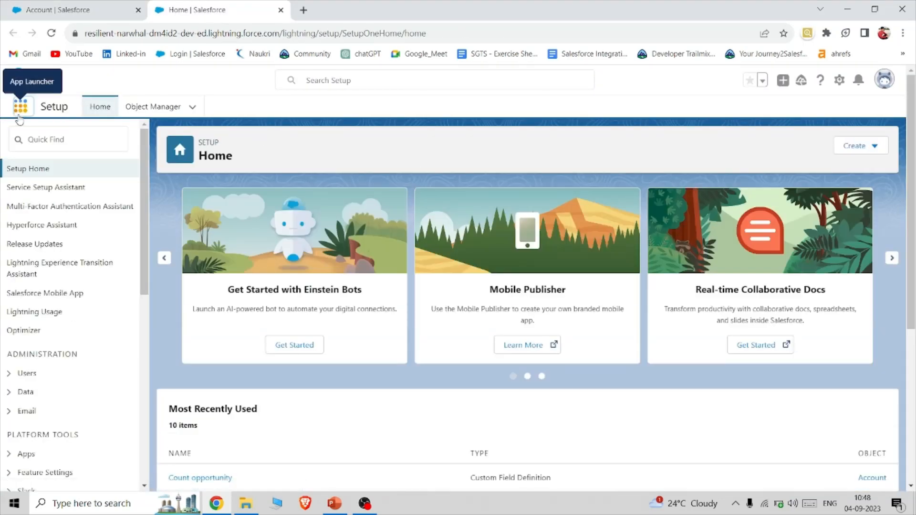
pyautogui.click(20, 106)
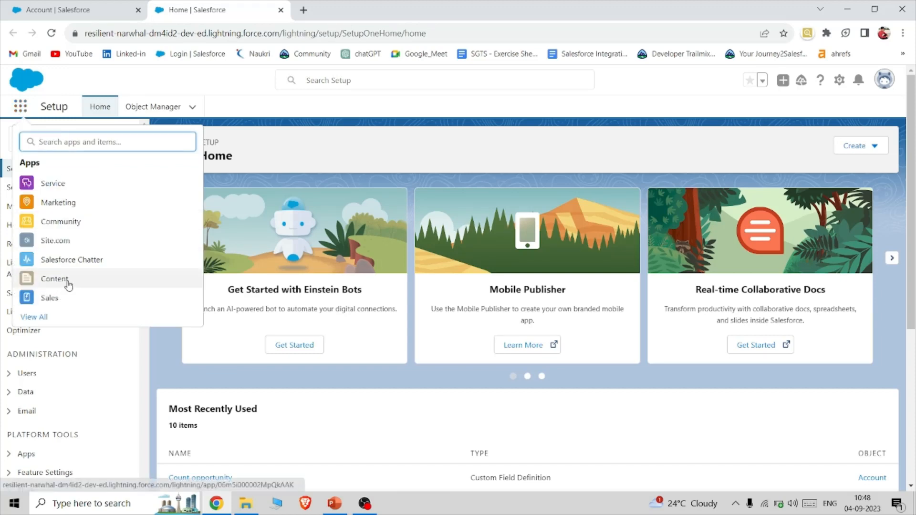
pyautogui.click(63, 297)
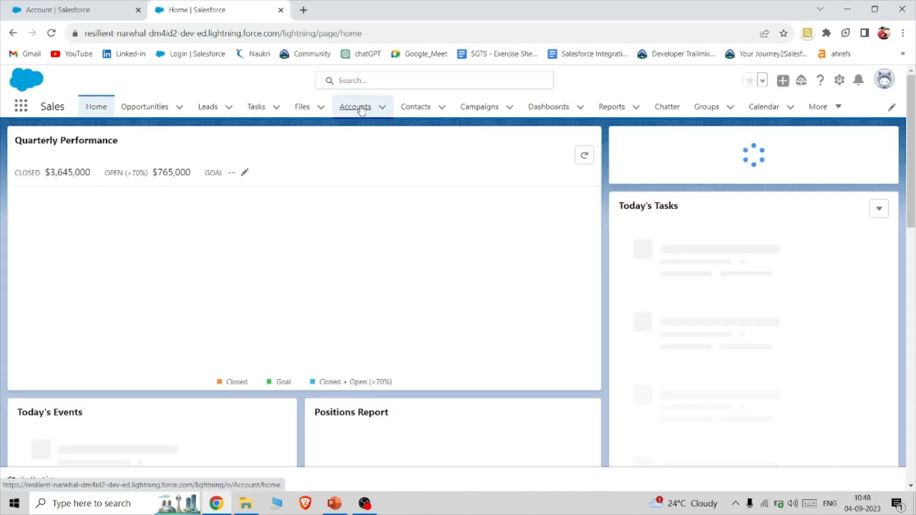
pyautogui.click(355, 106)
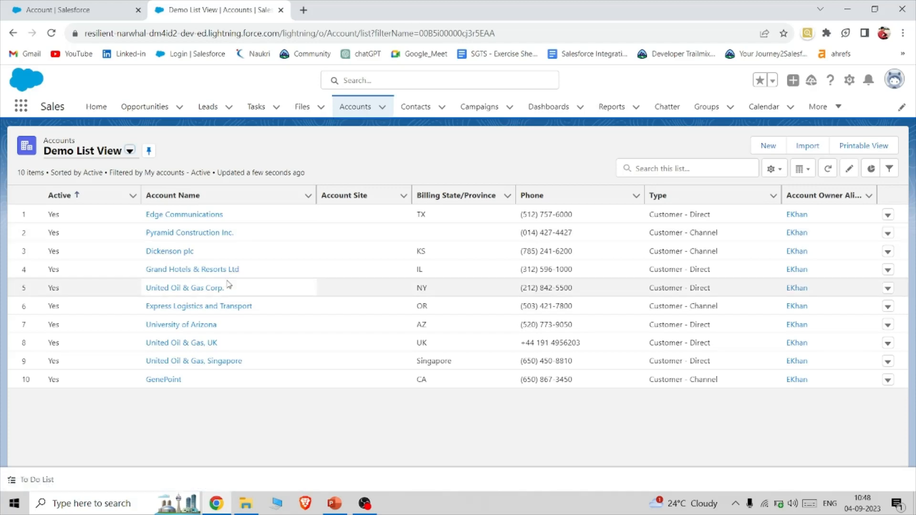
# - Open the Edge Communications account and review its related Opportunities list
pyautogui.click(189, 212)
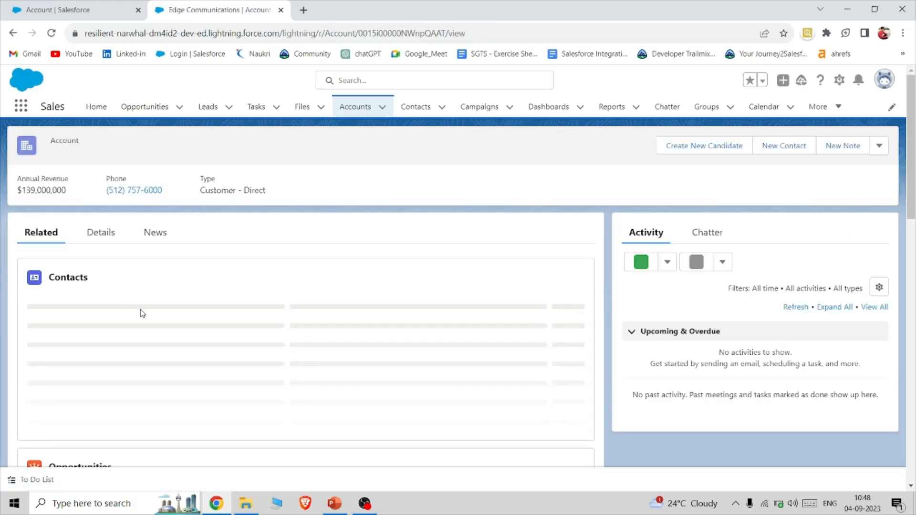
pyautogui.scroll(-2, 141, 313)
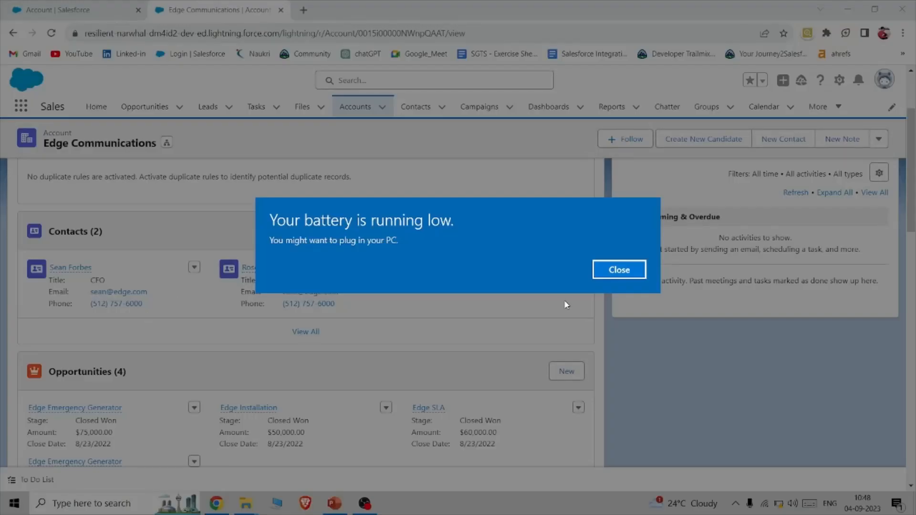
pyautogui.click(610, 270)
pyautogui.scroll(-1, 234, 374)
pyautogui.scroll(-2, 234, 373)
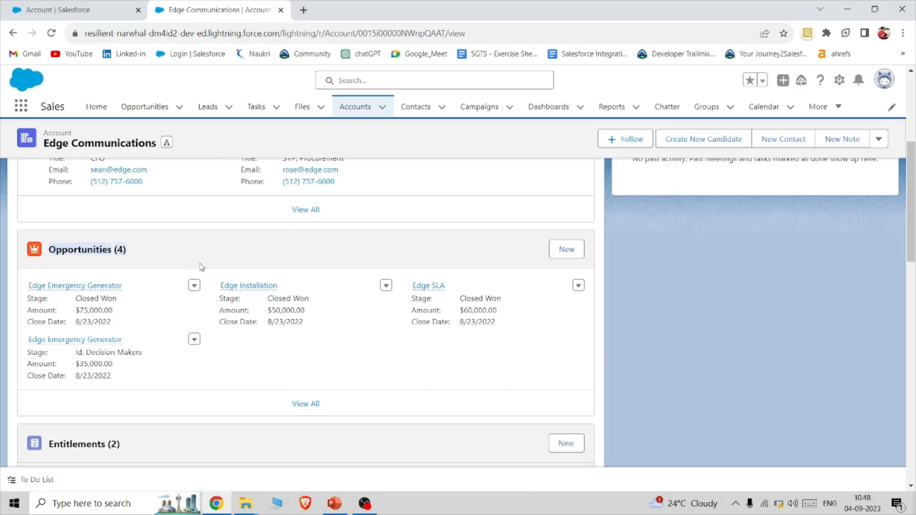
pyautogui.scroll(5, 201, 267)
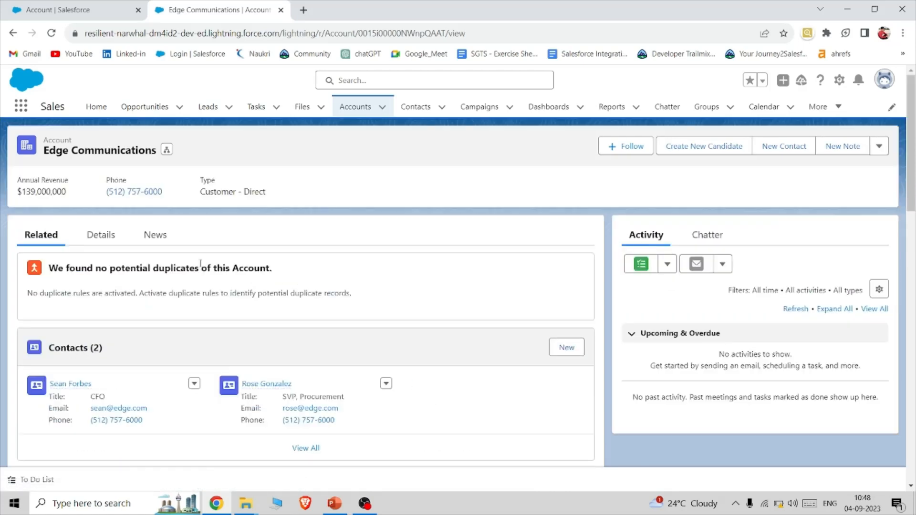
# - Check the Count opportunity field in the Edge Communications account details
pyautogui.click(100, 235)
pyautogui.scroll(-10, 334, 310)
pyautogui.scroll(-1, 263, 303)
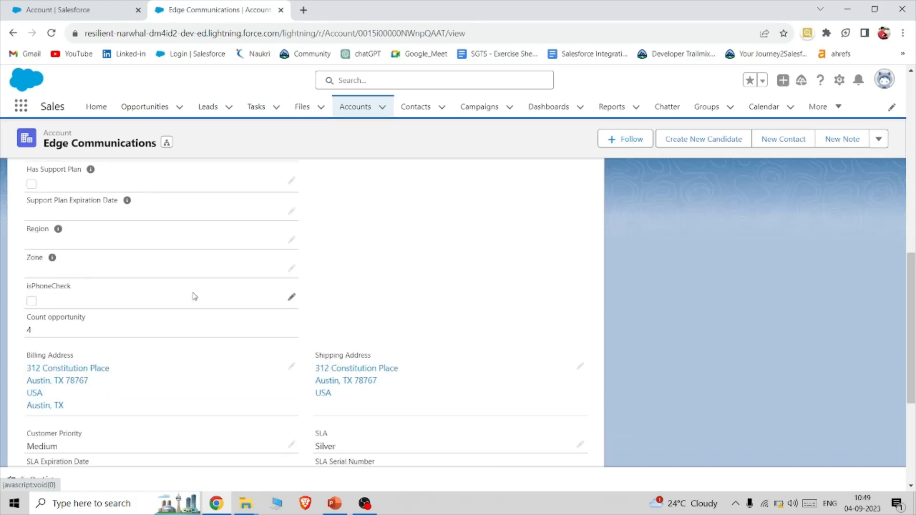
pyautogui.scroll(-2, 72, 317)
pyautogui.scroll(1, 190, 302)
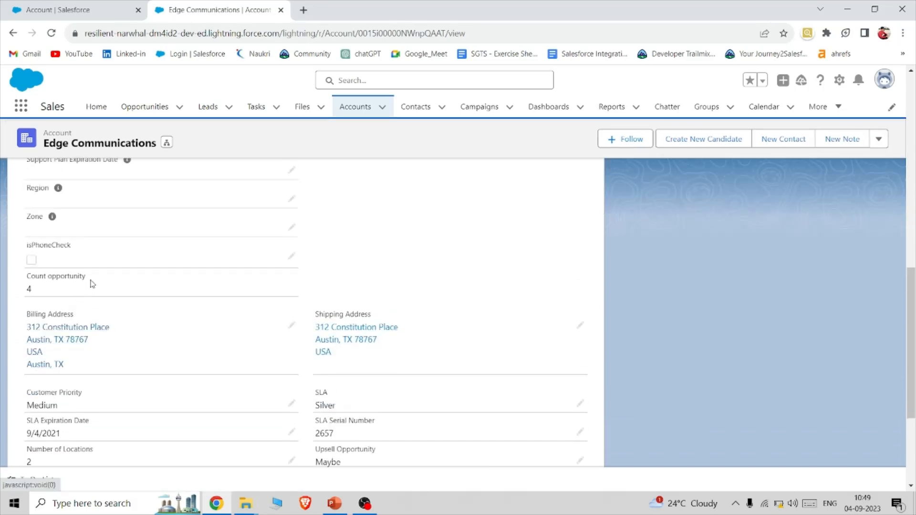
pyautogui.moveTo(98, 279); pyautogui.dragTo(18, 280)
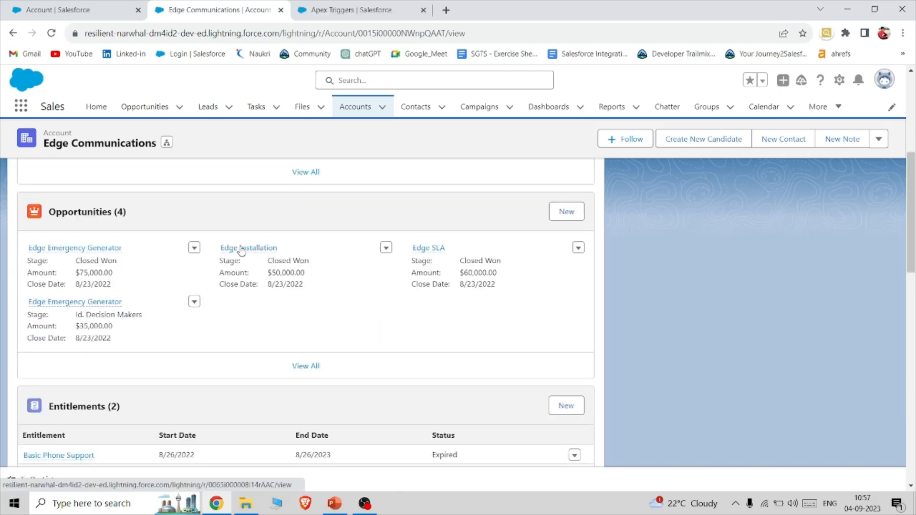
# - Create a related opportunity named bcdef for Edge Communications with close date 9/28/2023 and stage Id. Decision Makers
pyautogui.scroll(5, 241, 248)
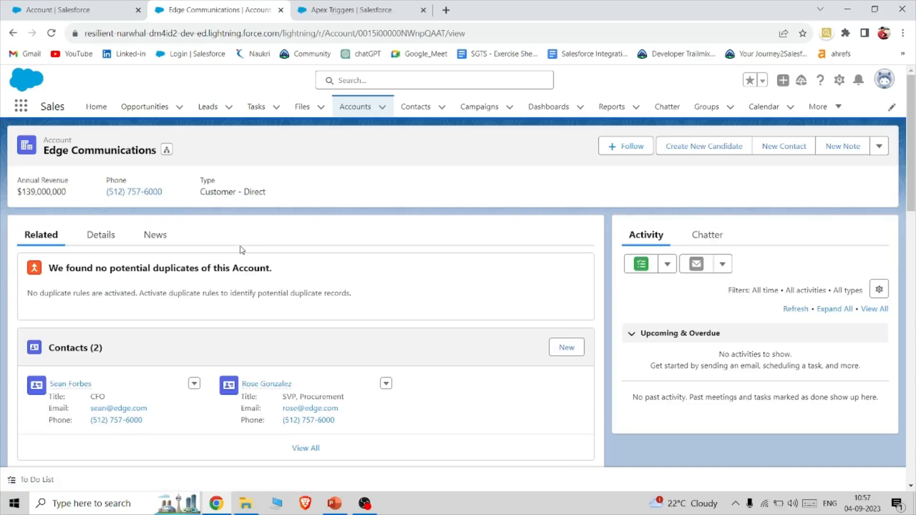
pyautogui.scroll(-6, 241, 249)
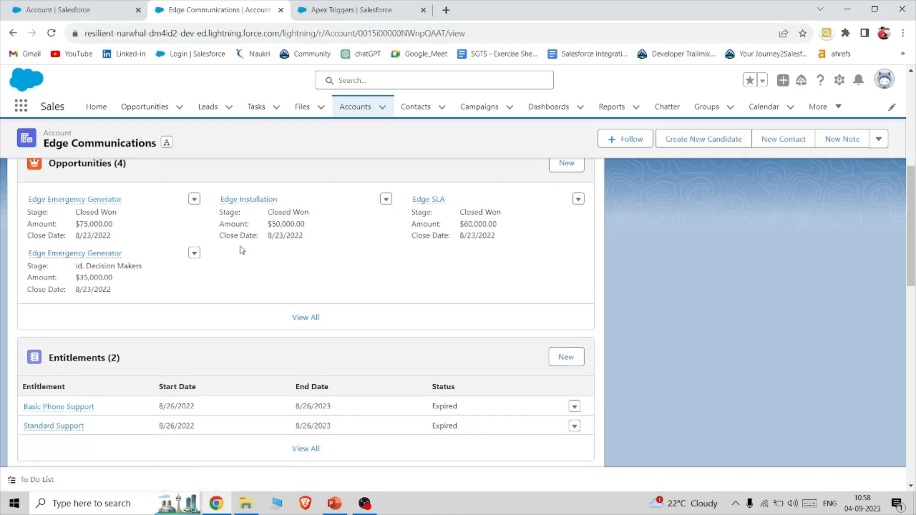
pyautogui.scroll(5, 242, 250)
pyautogui.scroll(-3, 319, 273)
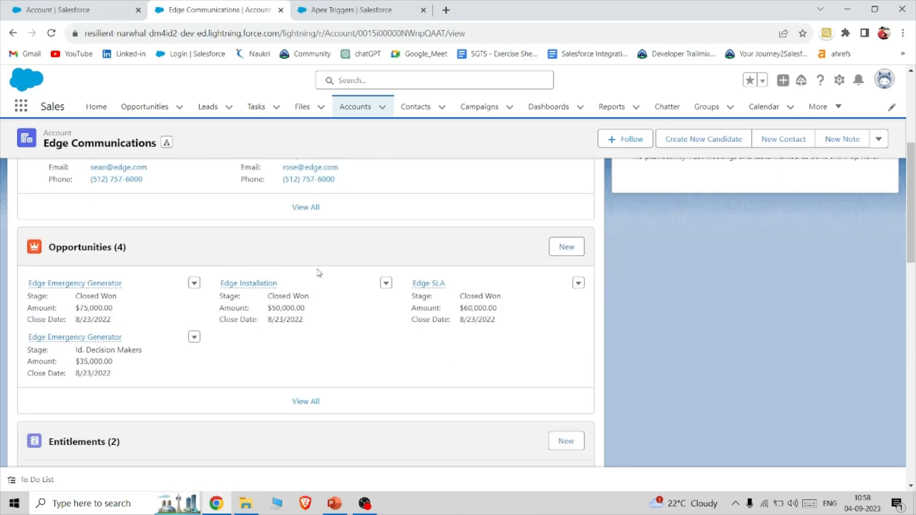
pyautogui.click(566, 248)
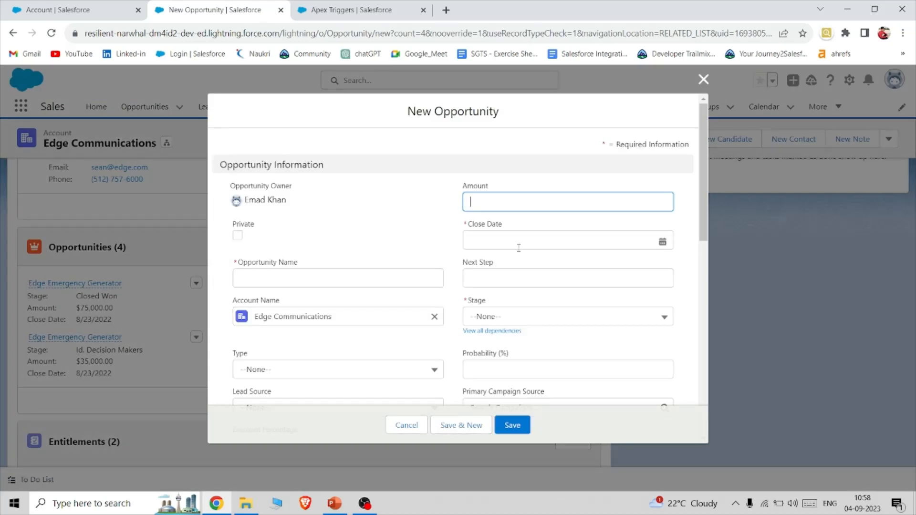
pyautogui.click(667, 243)
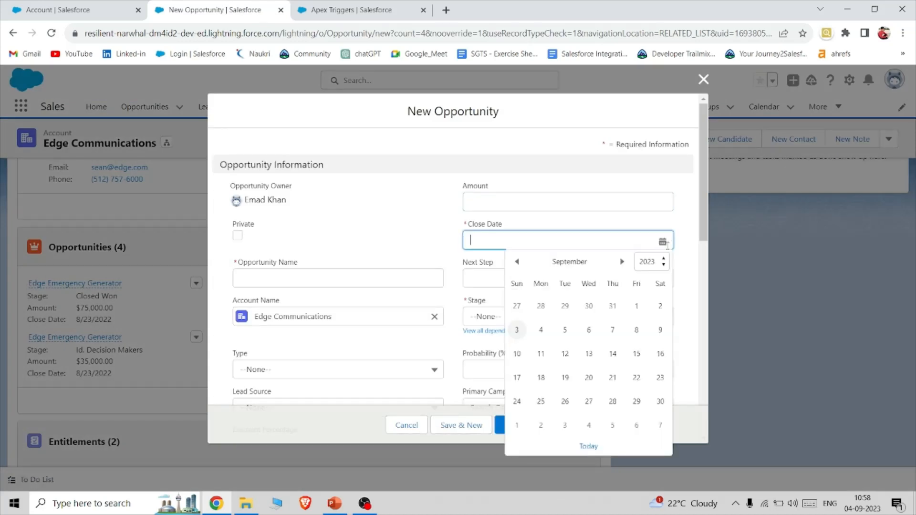
pyautogui.click(614, 402)
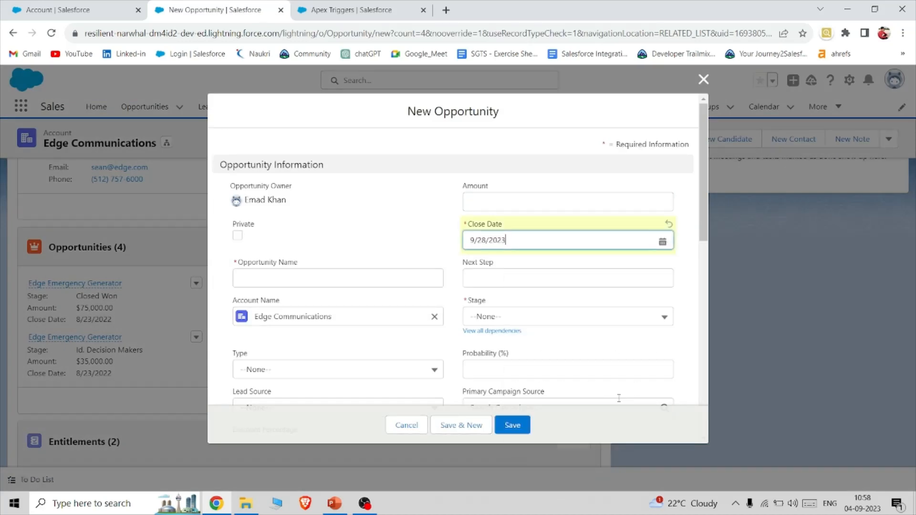
pyautogui.click(527, 325)
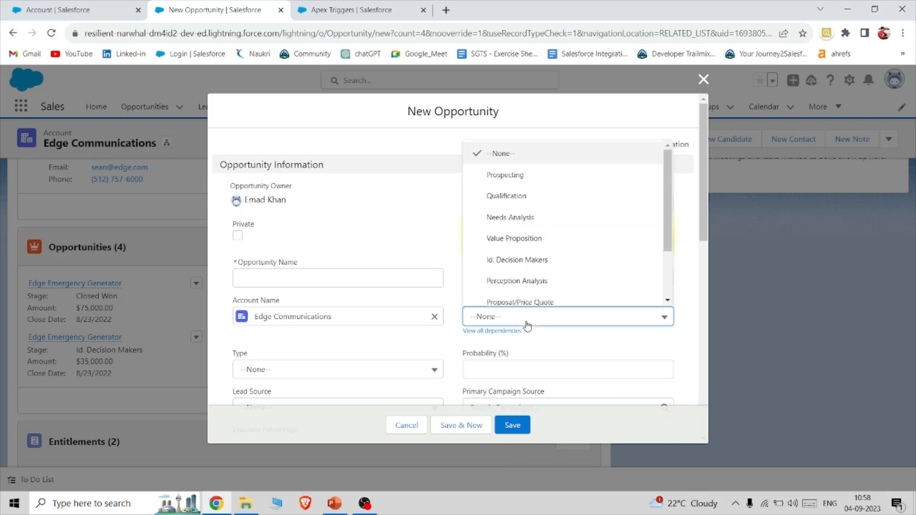
pyautogui.click(523, 257)
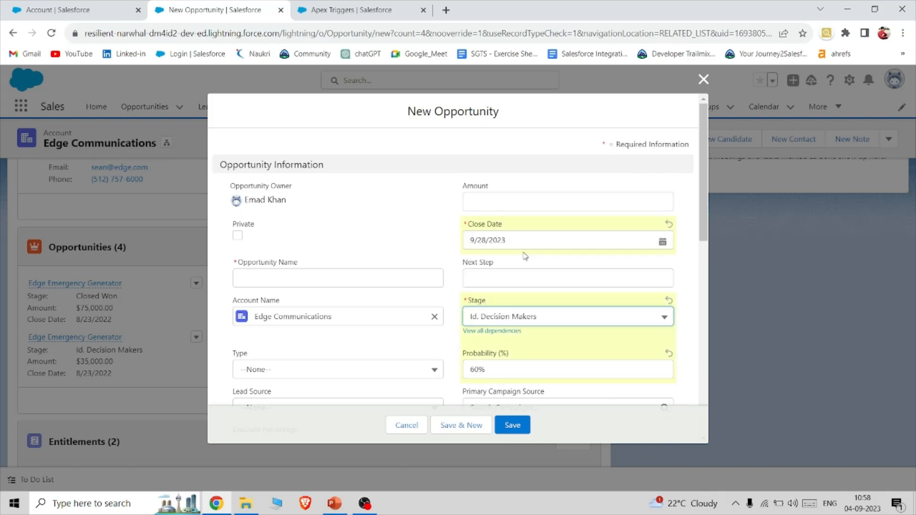
pyautogui.click(313, 279)
pyautogui.write('bcdef')
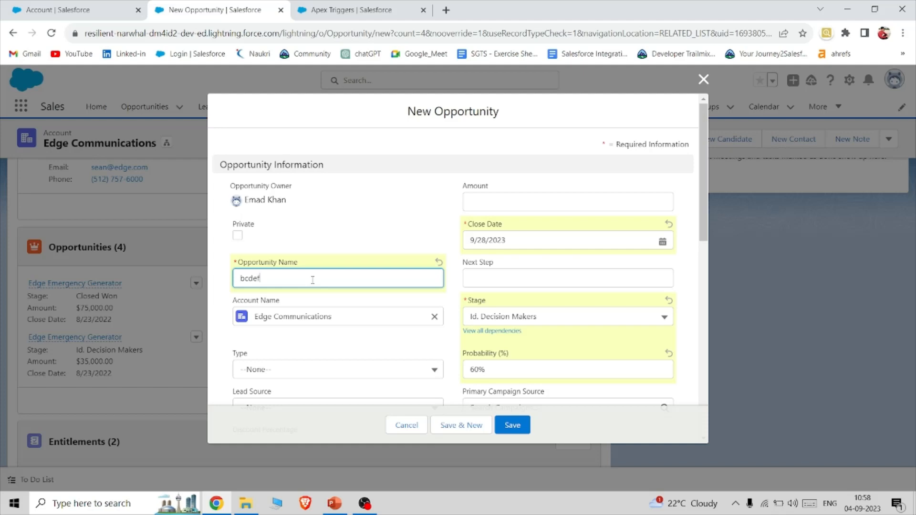
pyautogui.click(512, 425)
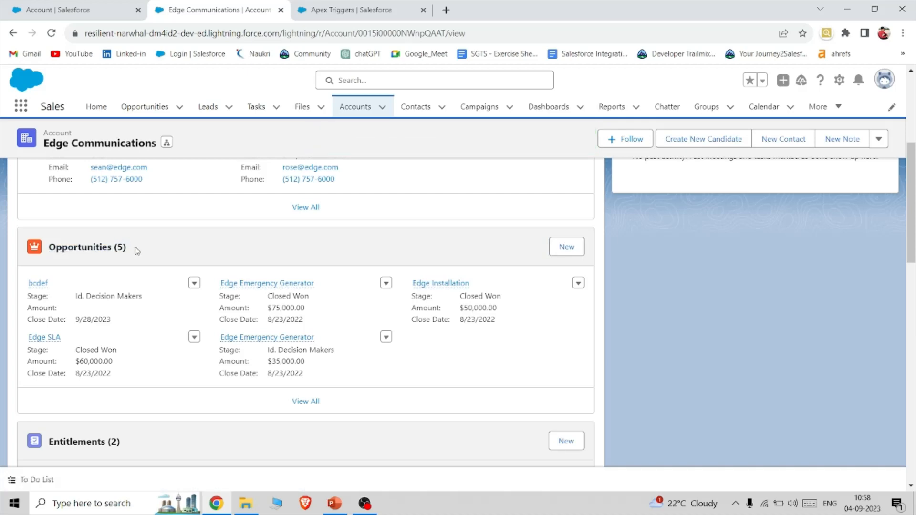
# - Return to the account details and check the Count opportunity value with the bcdef opportunity added
pyautogui.scroll(6, 137, 251)
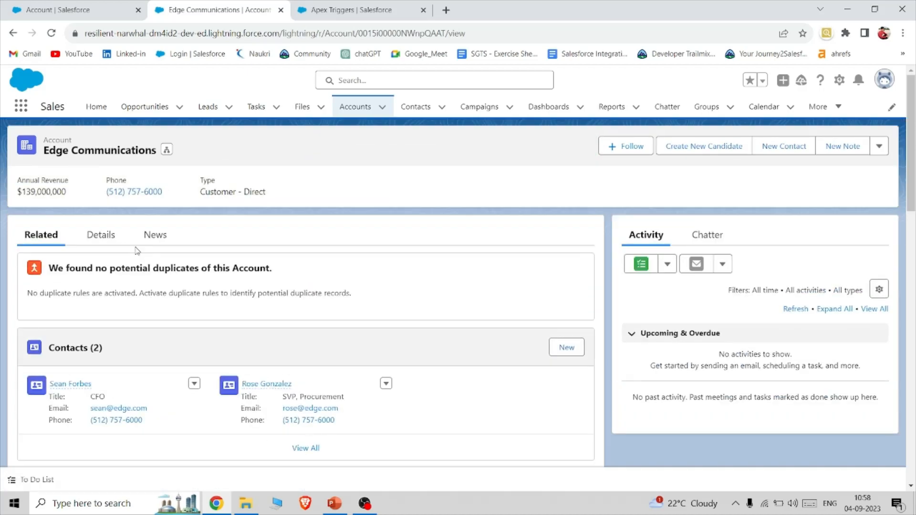
pyautogui.click(100, 234)
pyautogui.scroll(-10, 275, 300)
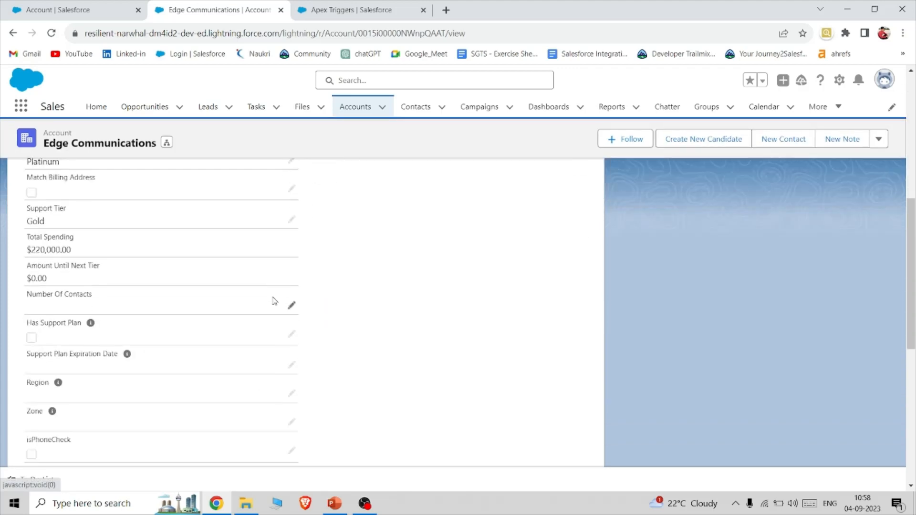
pyautogui.scroll(-2, 274, 301)
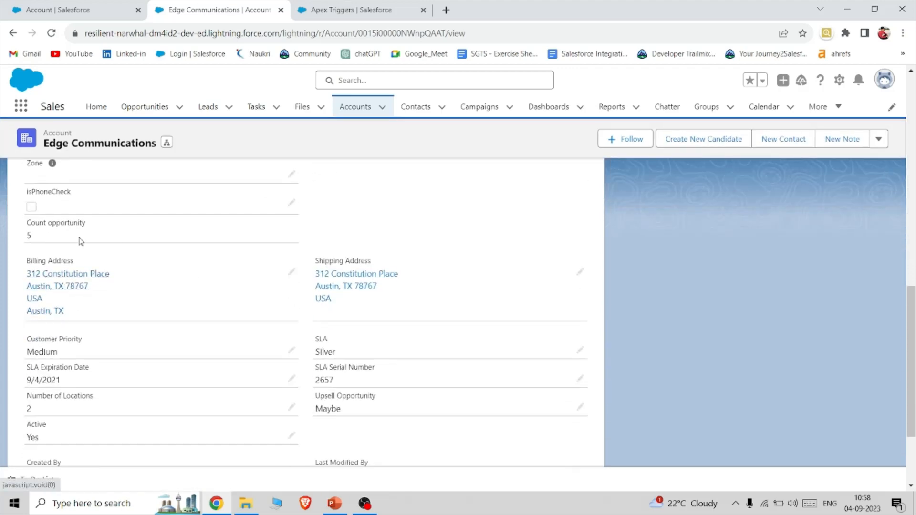
pyautogui.moveTo(23, 228); pyautogui.dragTo(95, 223)
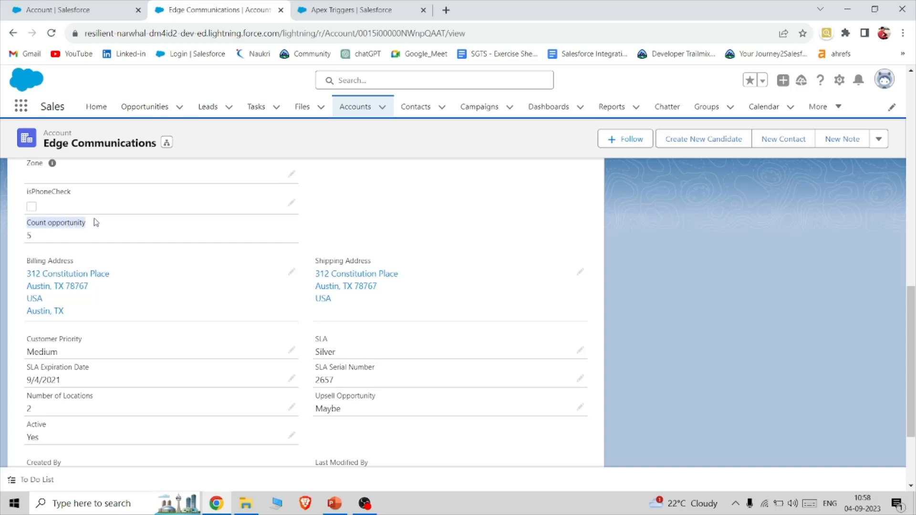
pyautogui.click(105, 228)
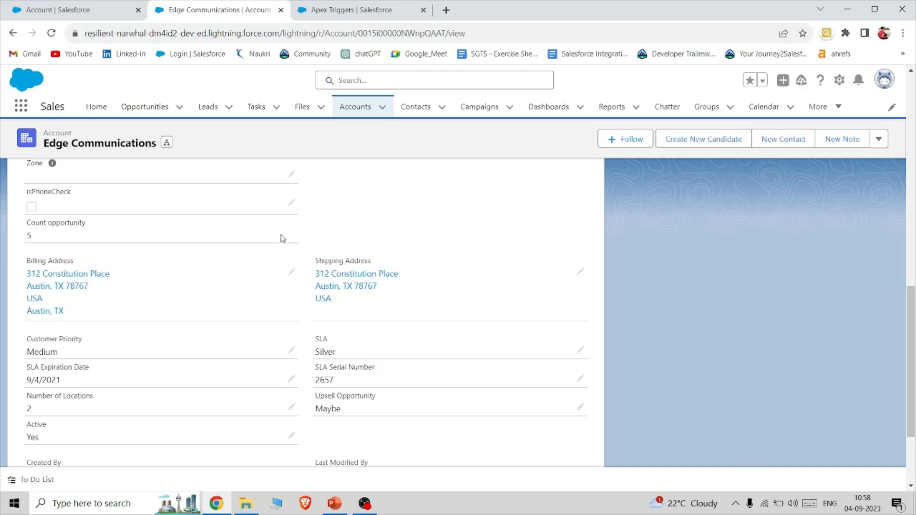
# - Delete the bcdef opportunity from the account's related Opportunities list
pyautogui.scroll(1, 283, 239)
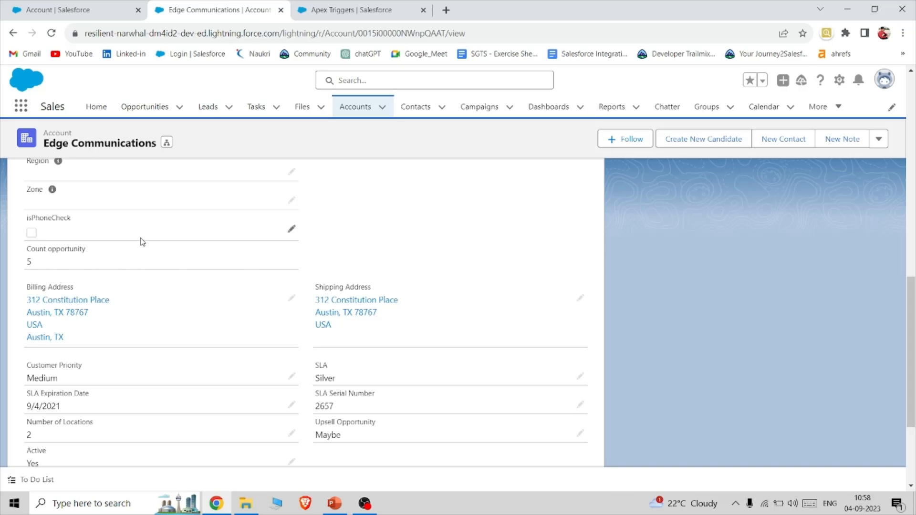
pyautogui.scroll(10, 162, 200)
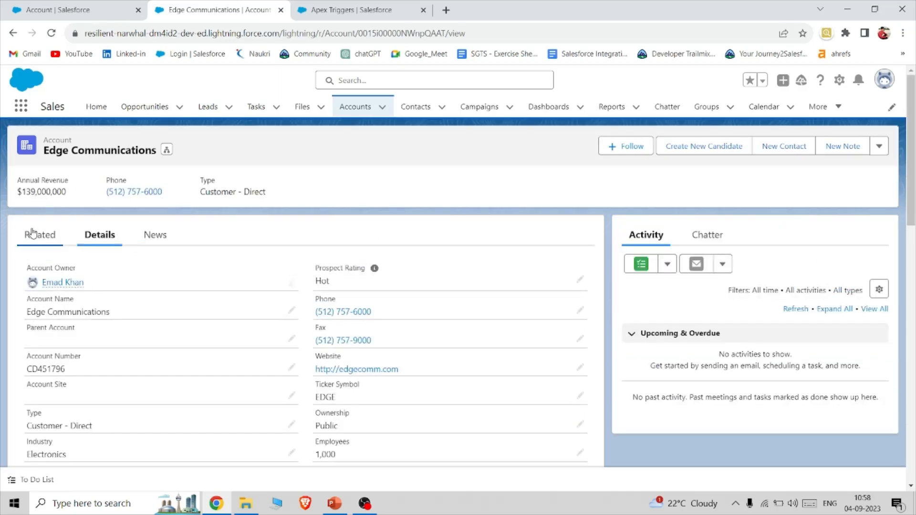
pyautogui.click(31, 233)
pyautogui.scroll(-3, 210, 317)
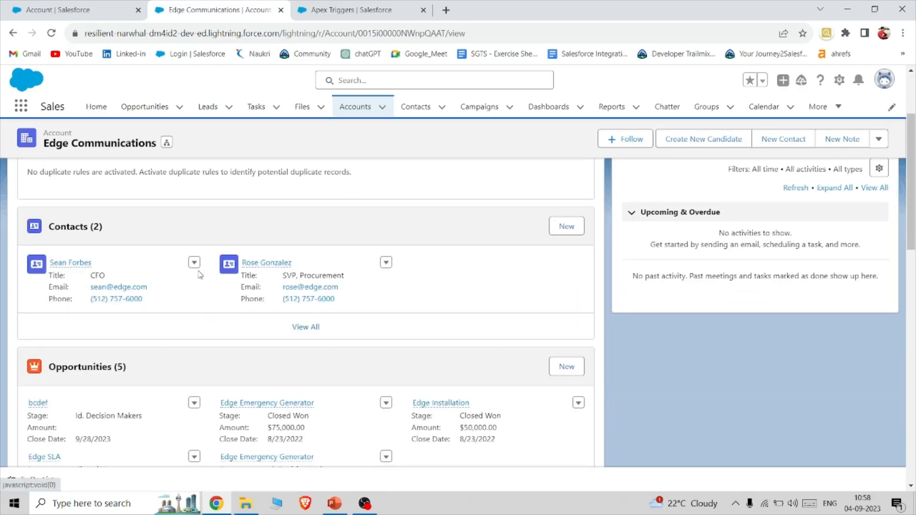
pyautogui.scroll(-2, 200, 281)
pyautogui.click(195, 300)
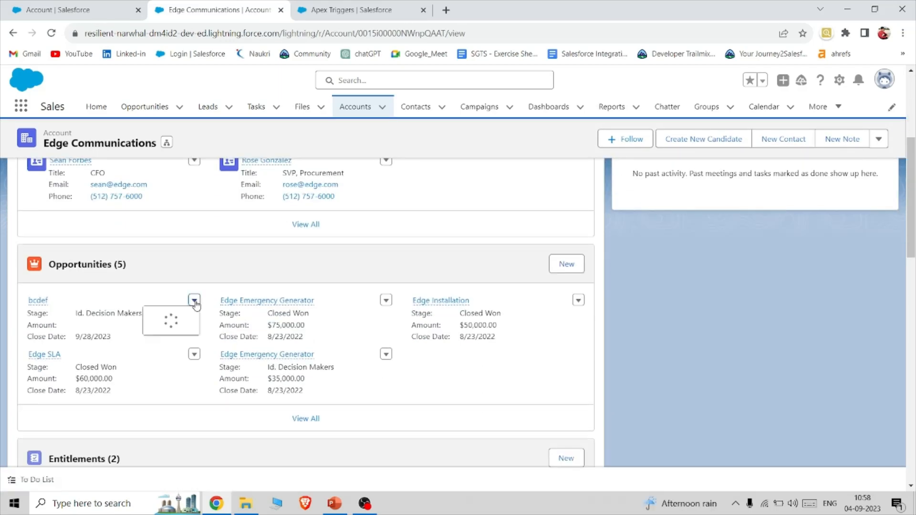
pyautogui.click(194, 302)
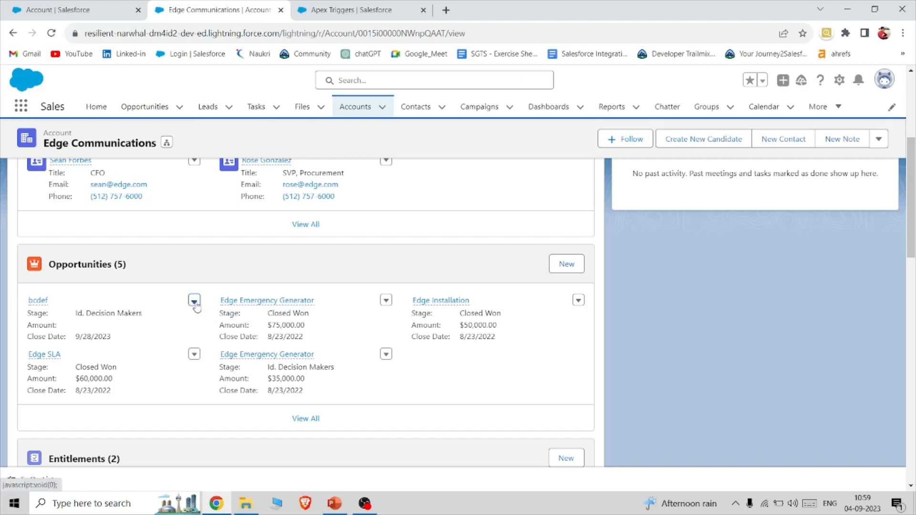
pyautogui.click(195, 303)
pyautogui.click(204, 345)
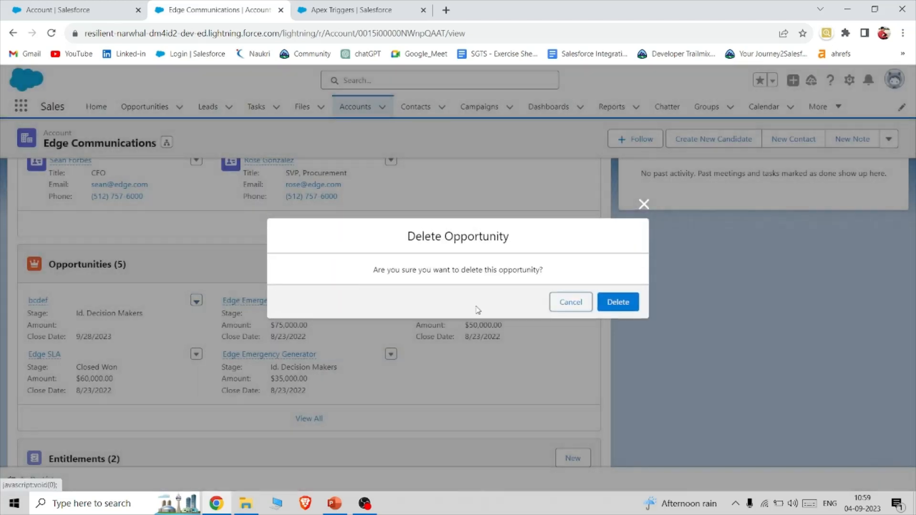
pyautogui.click(618, 302)
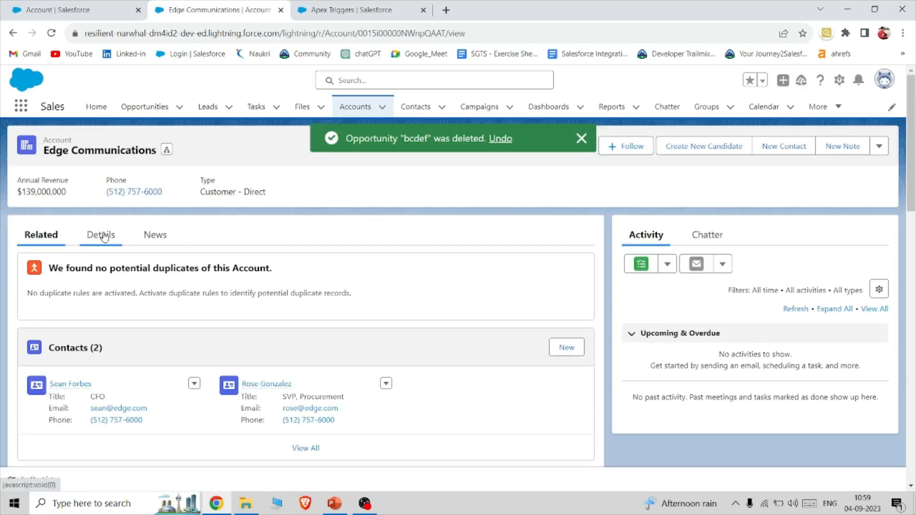
# - Check the Count opportunity value in the account details after the deletion
pyautogui.click(102, 236)
pyautogui.scroll(-10, 105, 235)
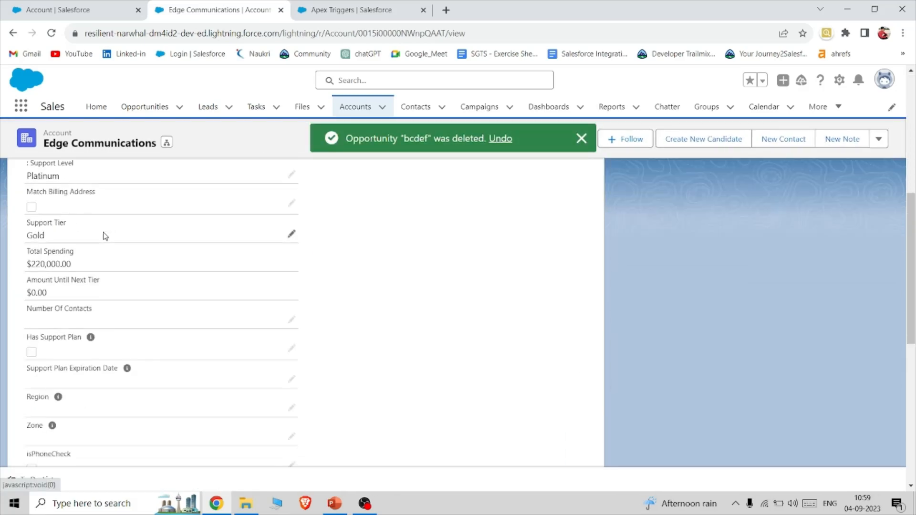
pyautogui.scroll(-7, 102, 235)
pyautogui.scroll(2, 96, 267)
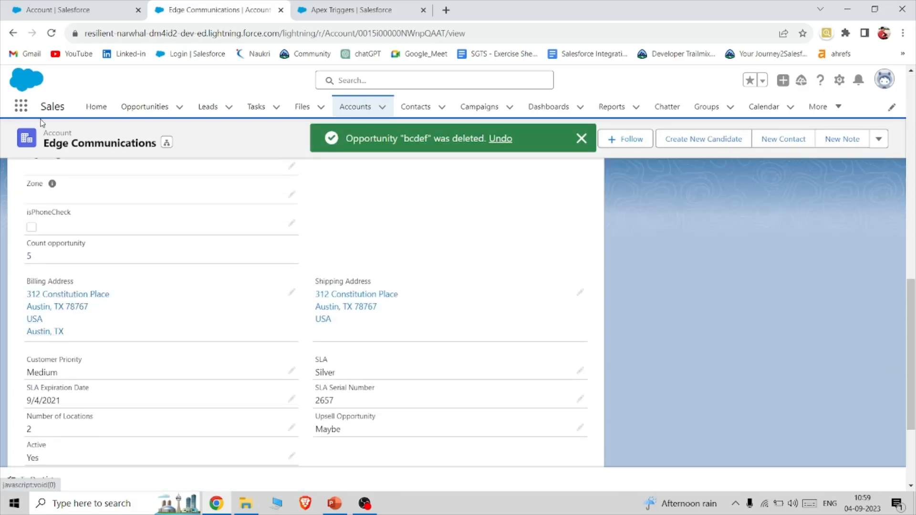
# - Reload the Edge Communications page and recheck the Count opportunity field in its details
pyautogui.click(51, 33)
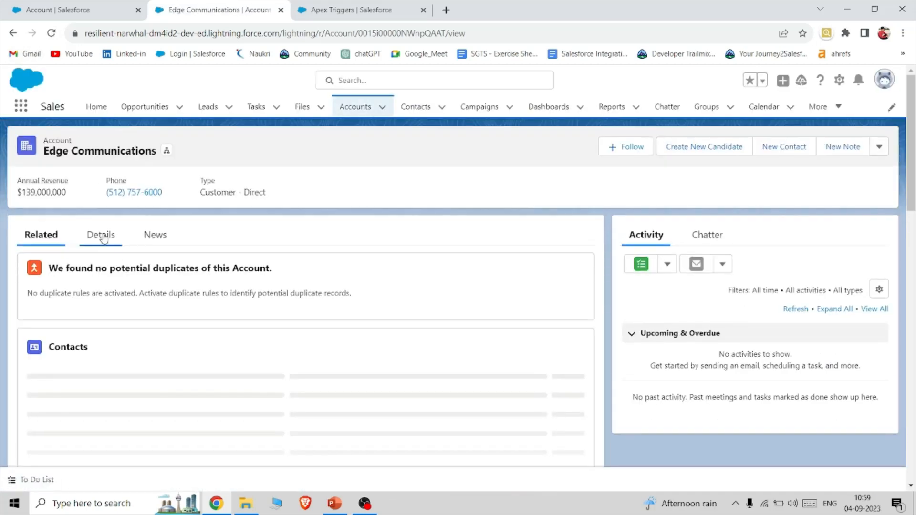
pyautogui.click(103, 237)
pyautogui.scroll(-5, 181, 257)
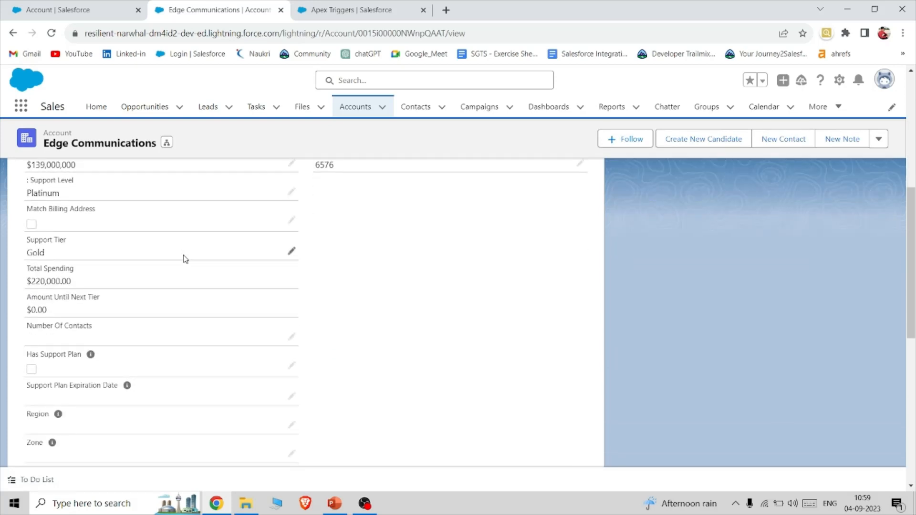
pyautogui.scroll(-5, 185, 259)
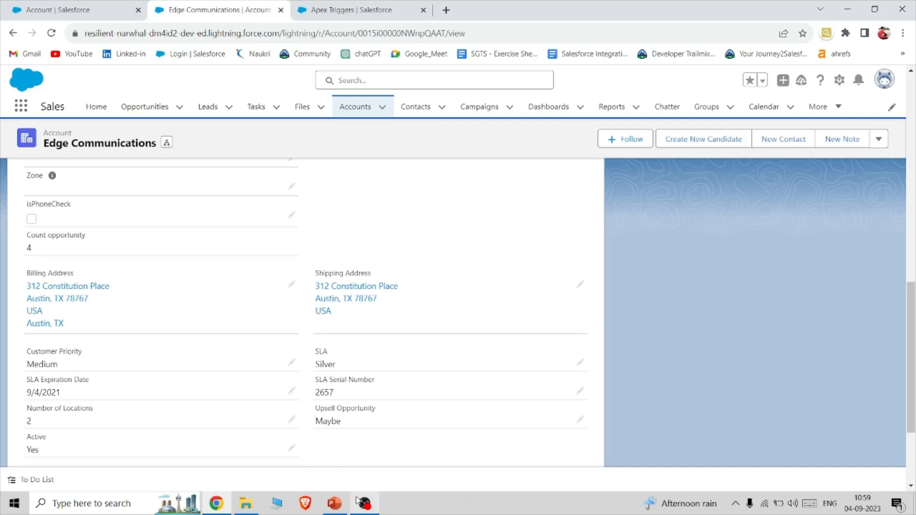
# - Switch to the PowerPoint presentation to read the Scenarios of Roll-Up Summary slide
pyautogui.click(340, 504)
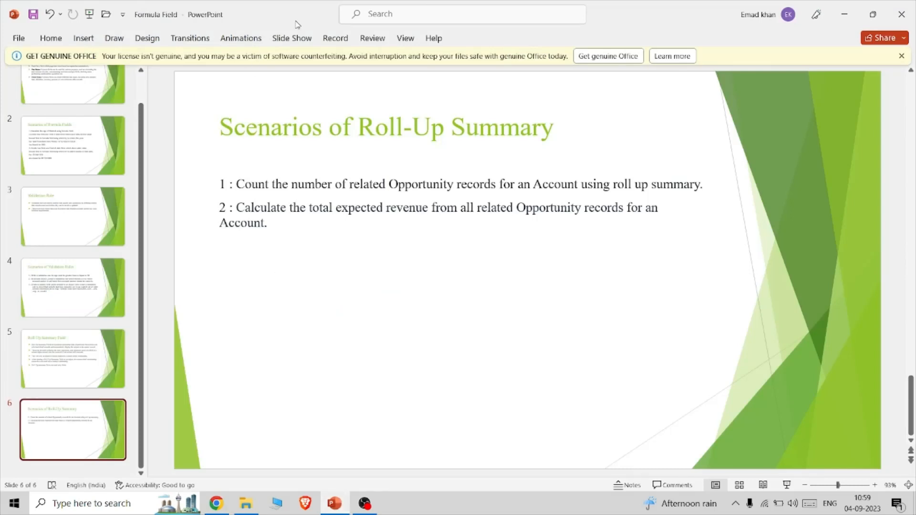
# - Present the Scenarios of Roll-Up Summary slide full screen to read the expected revenue scenario, and end the show
pyautogui.click(291, 35)
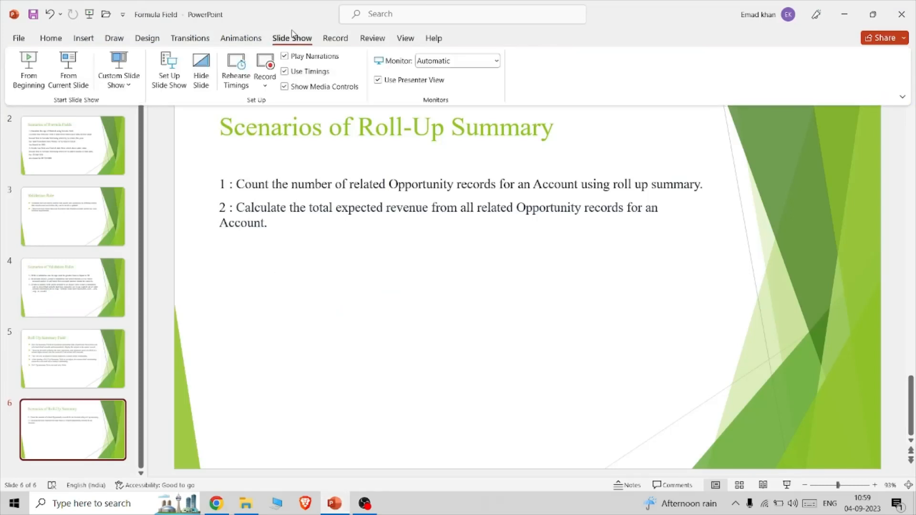
pyautogui.click(65, 63)
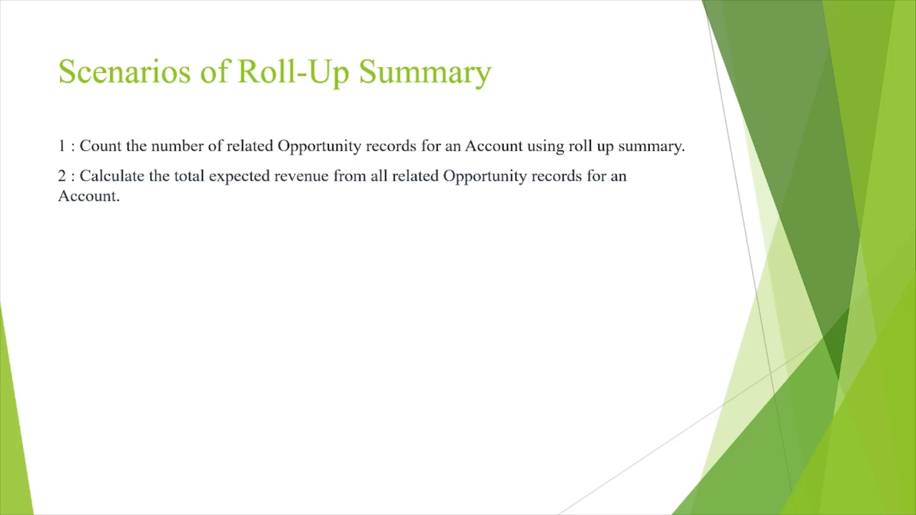
pyautogui.press('Escape')
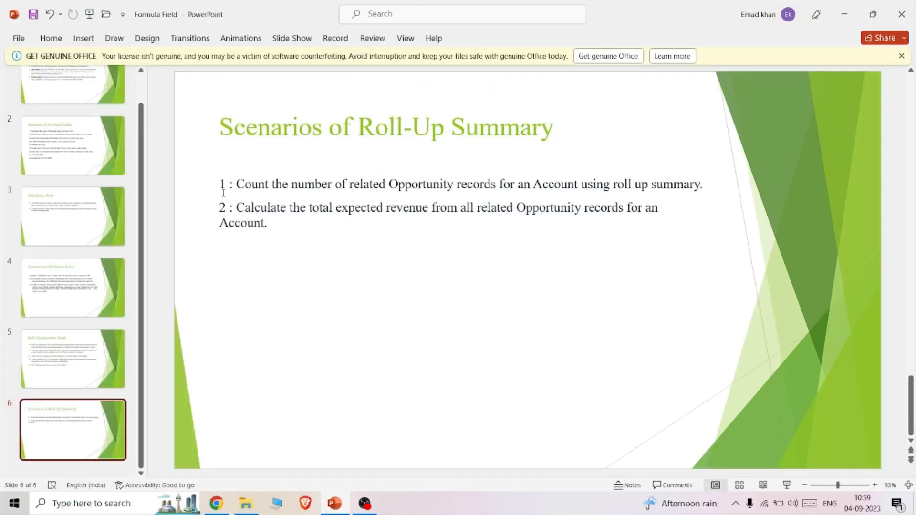
# - Switch to Salesforce Setup in Chrome and open the Account object's Fields & Relationships in Object Manager
pyautogui.click(218, 511)
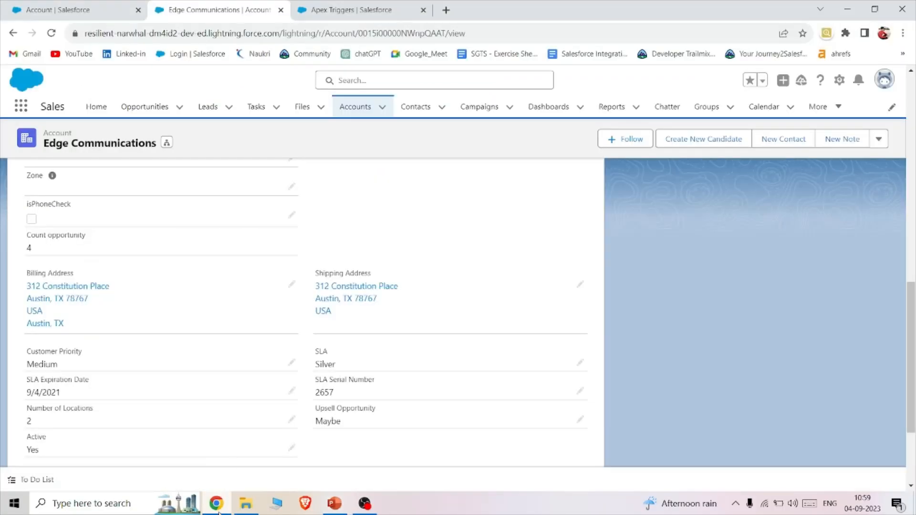
pyautogui.click(342, 4)
pyautogui.click(172, 106)
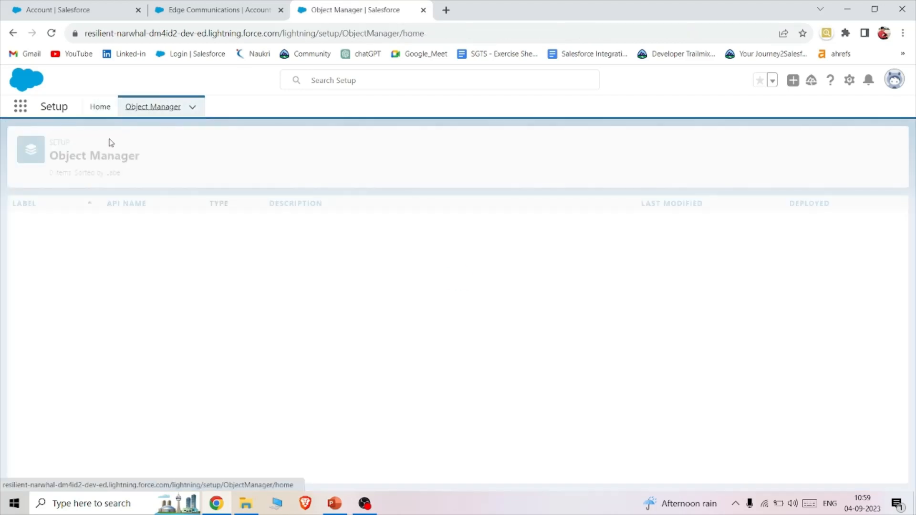
pyautogui.click(34, 223)
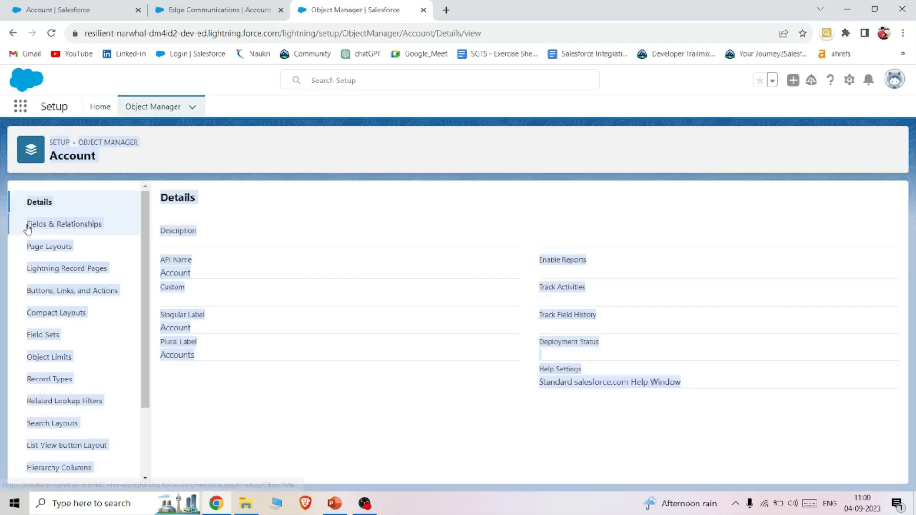
pyautogui.click(80, 230)
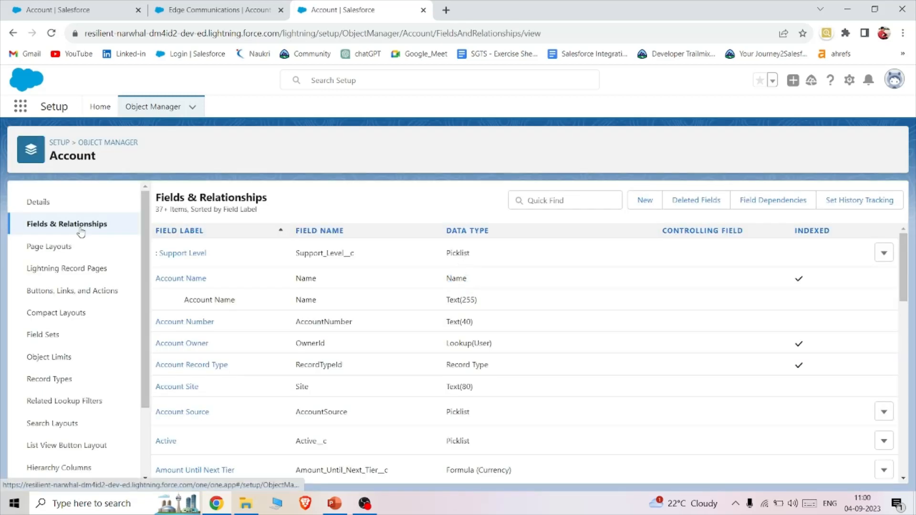
# - Start a new custom field on Account with the Roll-Up Summary data type and proceed to its details
pyautogui.click(647, 200)
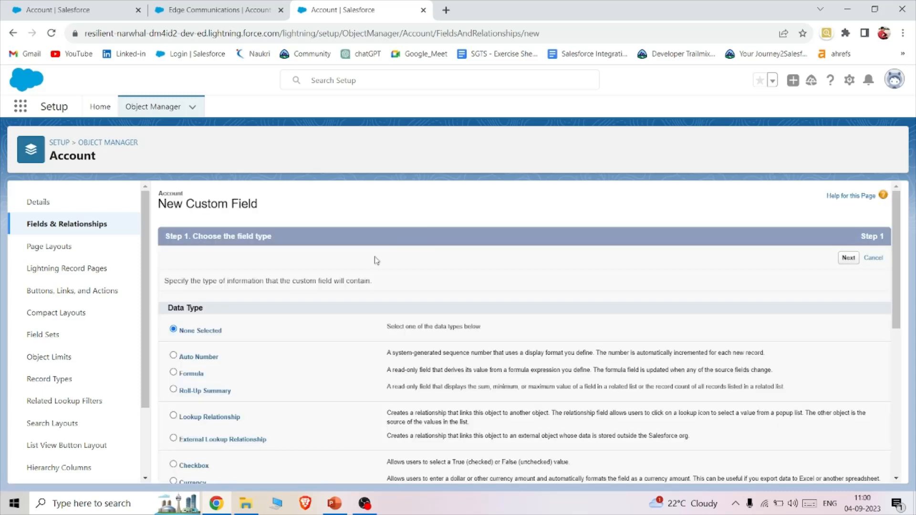
pyautogui.scroll(-2, 296, 321)
pyautogui.click(173, 296)
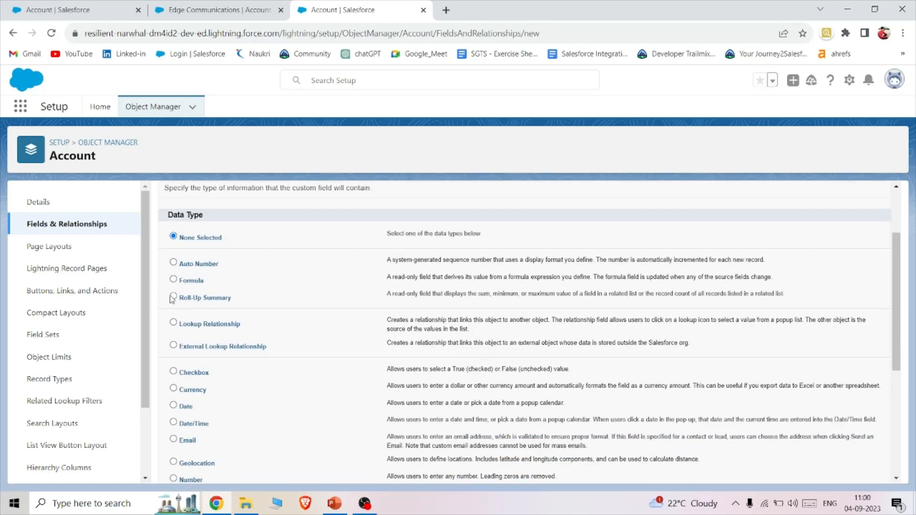
pyautogui.scroll(-5, 523, 308)
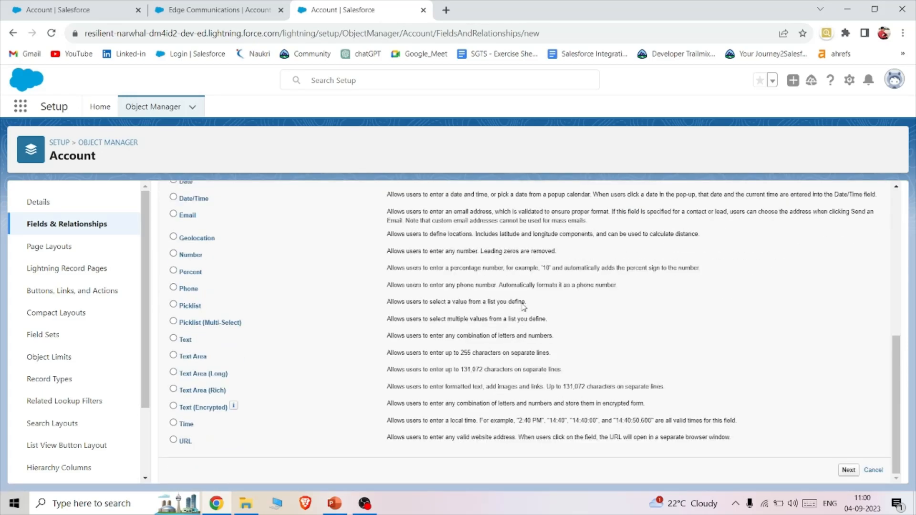
pyautogui.click(849, 470)
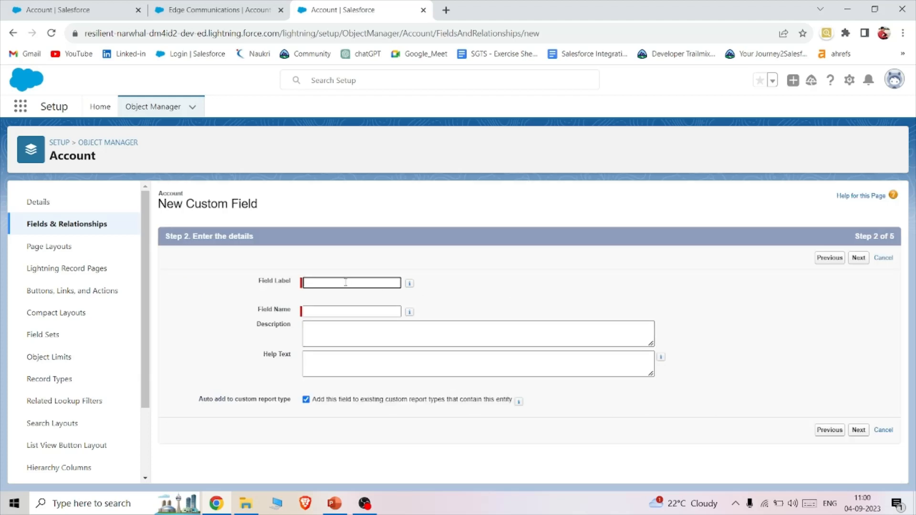
# - Label the field Total Revenue with the field name Total_Revenue and continue to the summary calculation
pyautogui.write('Tota')
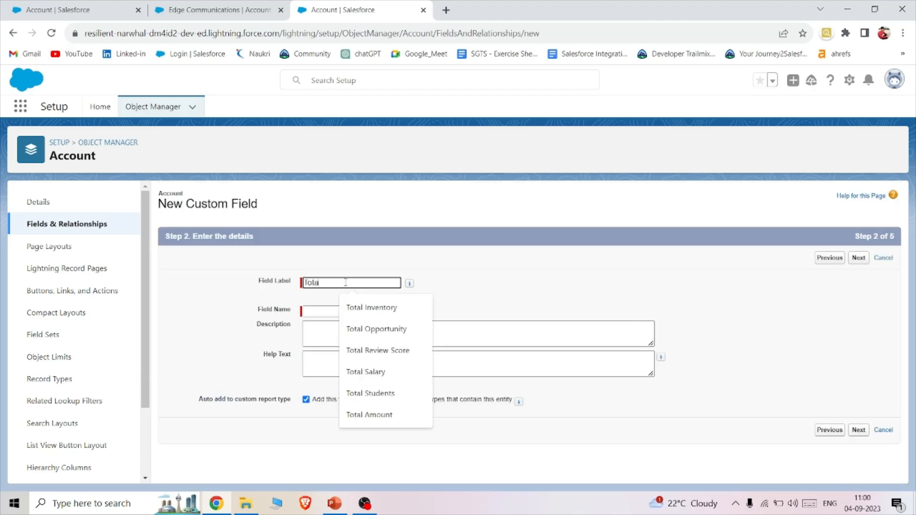
pyautogui.write('l Re')
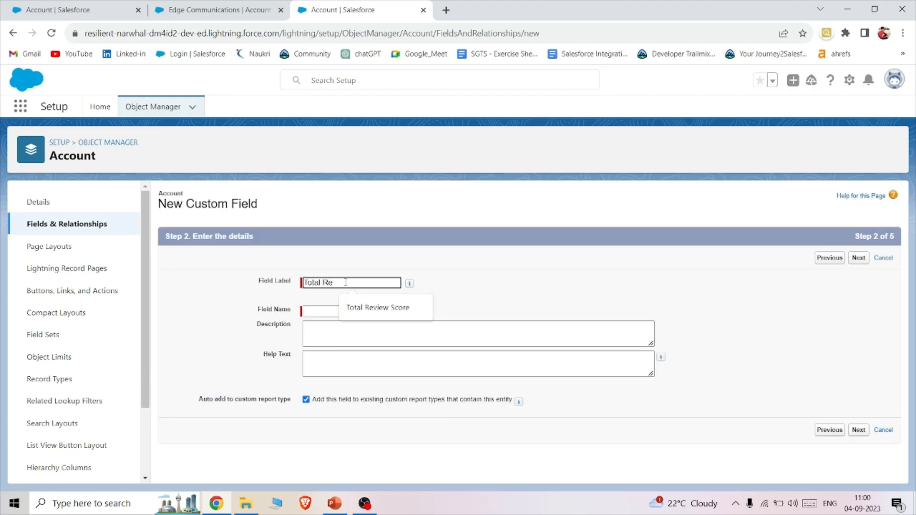
pyautogui.write('venue')
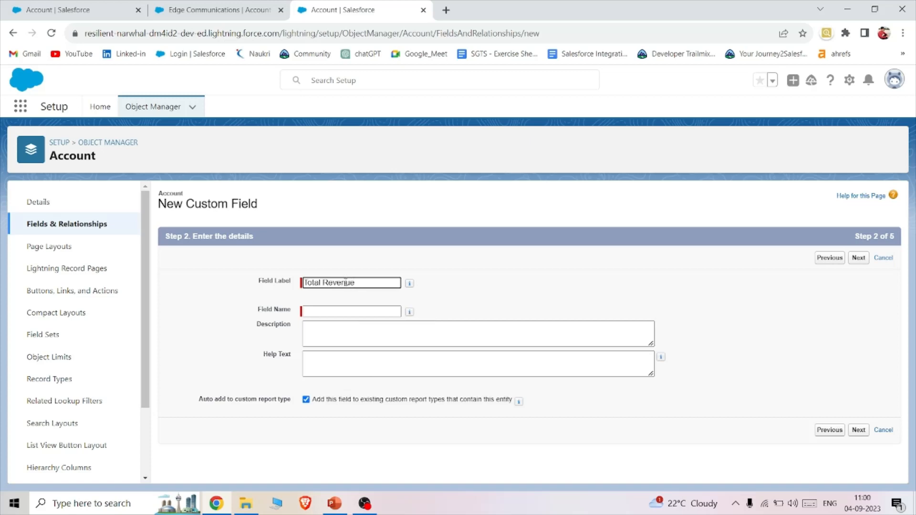
pyautogui.click(351, 311)
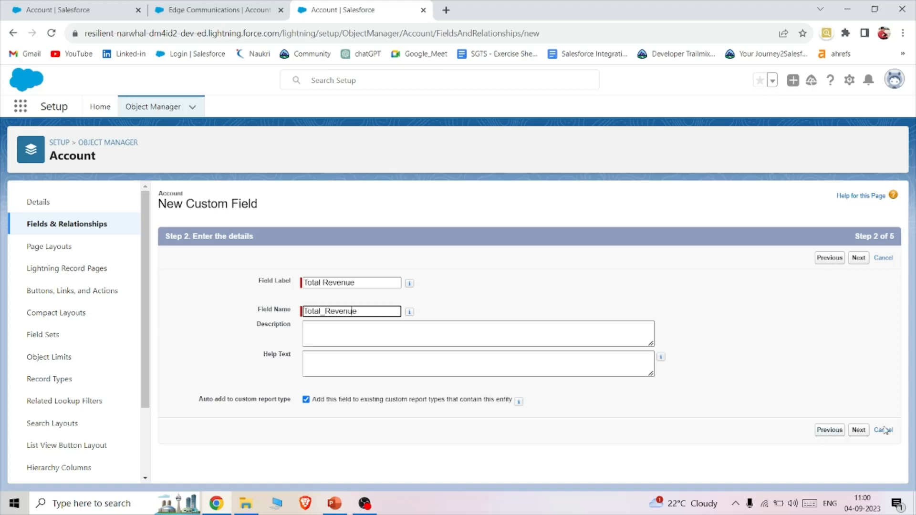
pyautogui.click(859, 429)
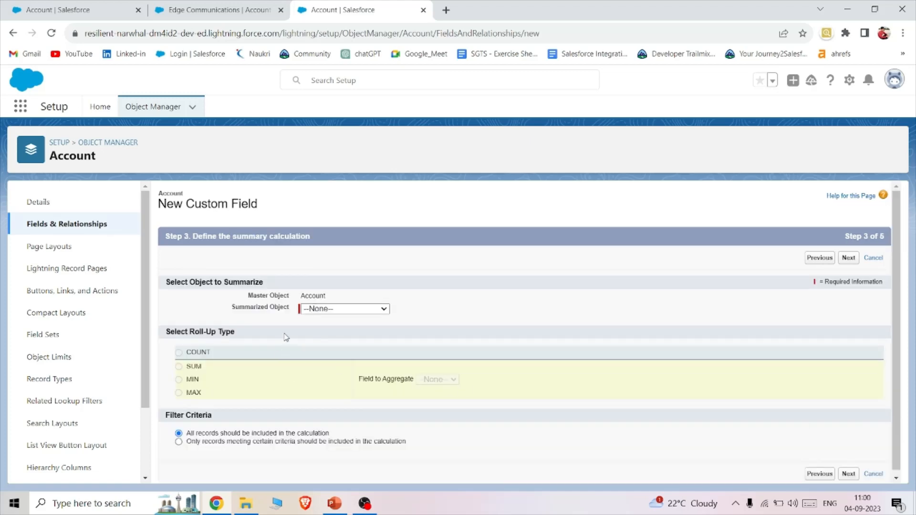
# - Define the roll-up on Opportunities as the SUM of Expected Revenue, including all records, and continue to field-level security
pyautogui.click(342, 310)
pyautogui.click(342, 310)
pyautogui.click(341, 310)
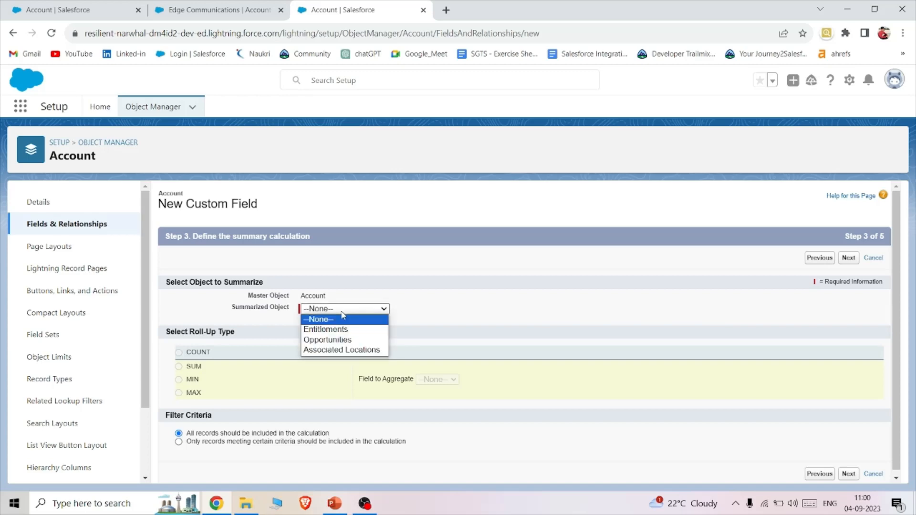
pyautogui.click(336, 341)
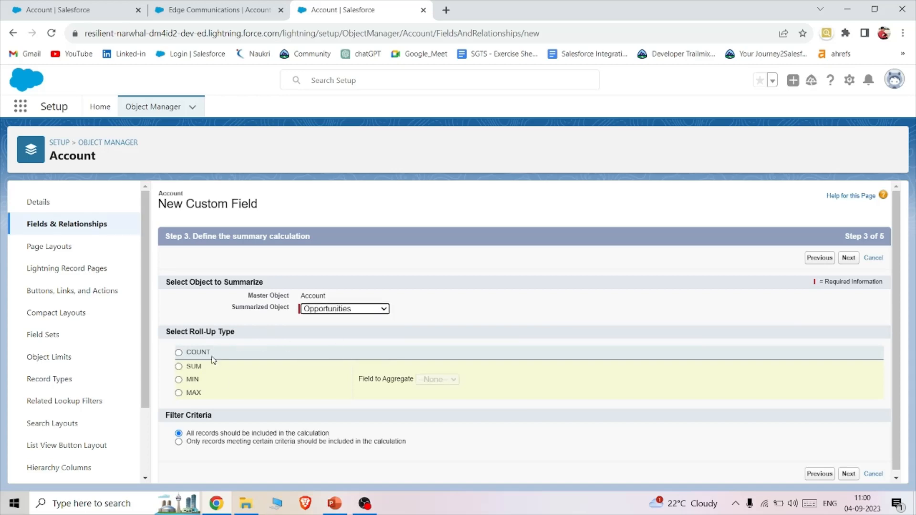
pyautogui.click(179, 366)
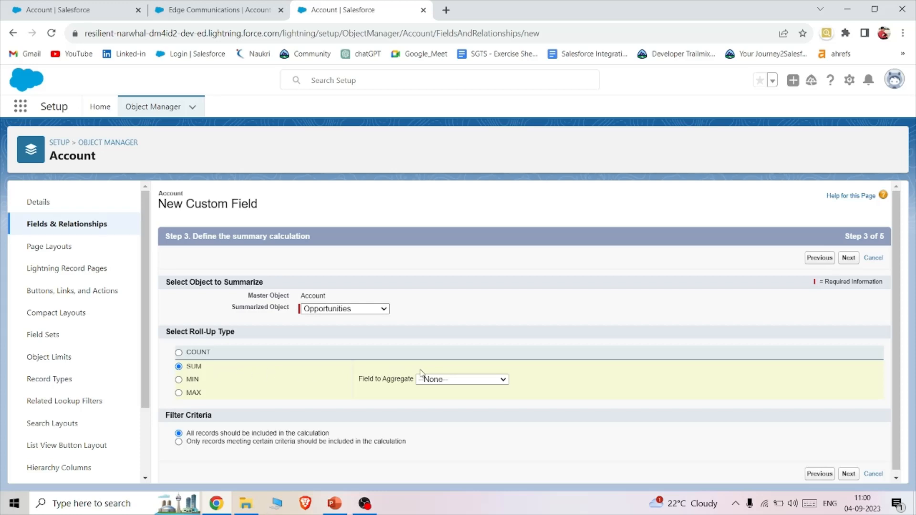
pyautogui.click(447, 379)
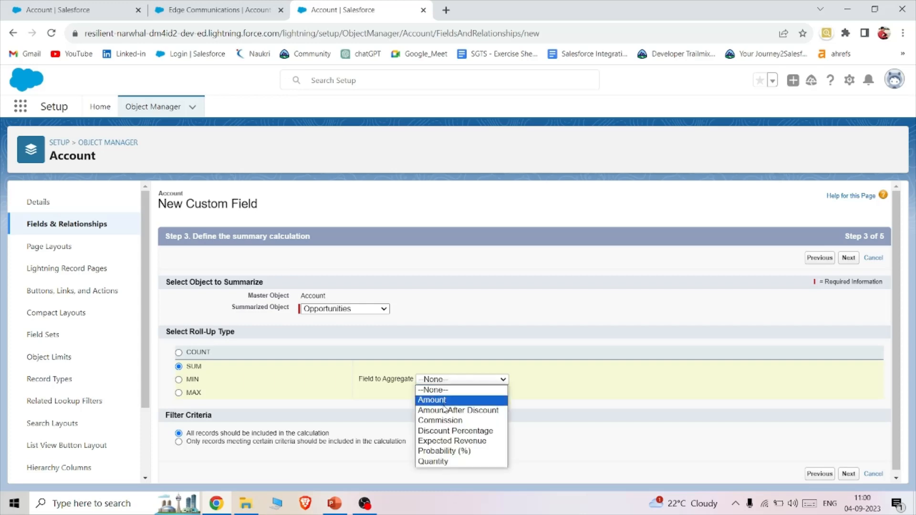
pyautogui.click(448, 441)
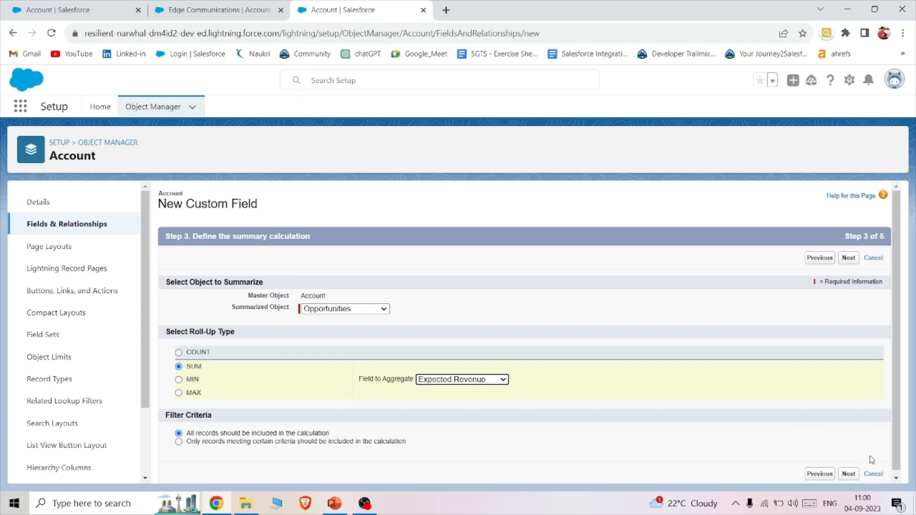
pyautogui.click(850, 475)
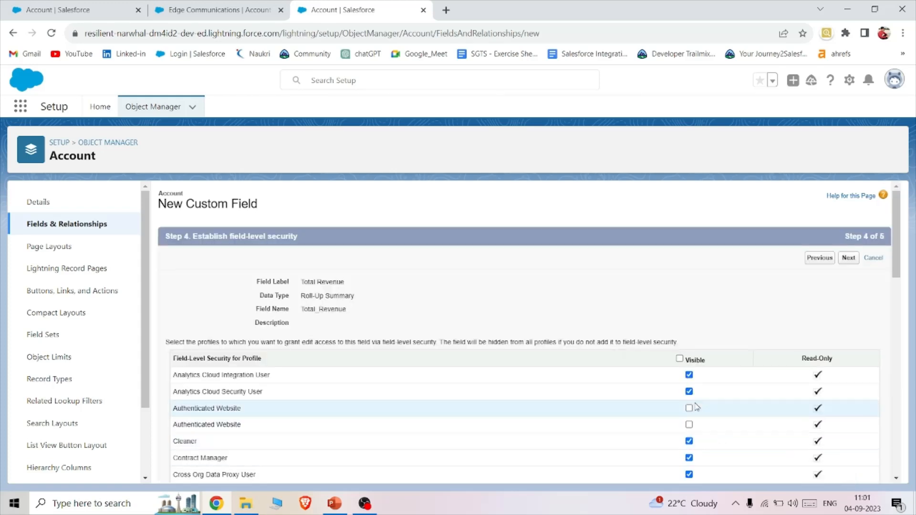
# - Make the Total Revenue field visible to all profiles and save it with the default page layout settings
pyautogui.click(679, 359)
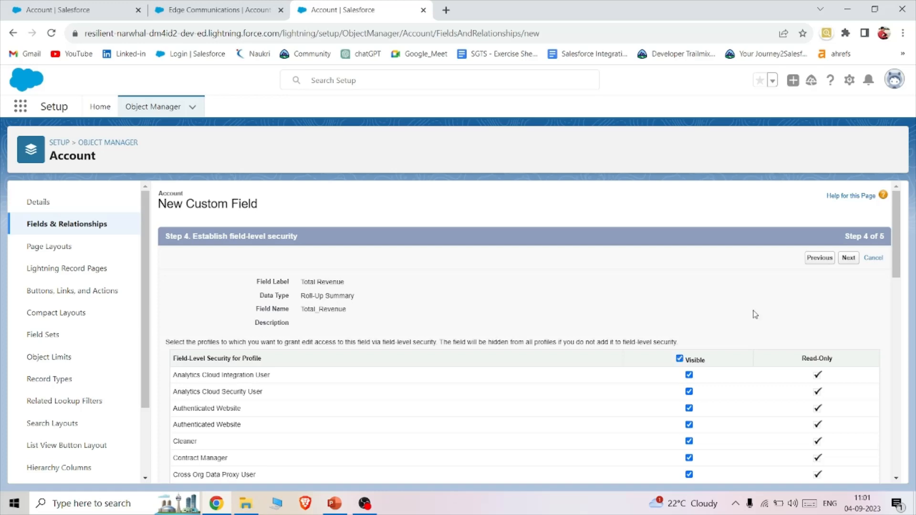
pyautogui.click(850, 261)
pyautogui.click(850, 260)
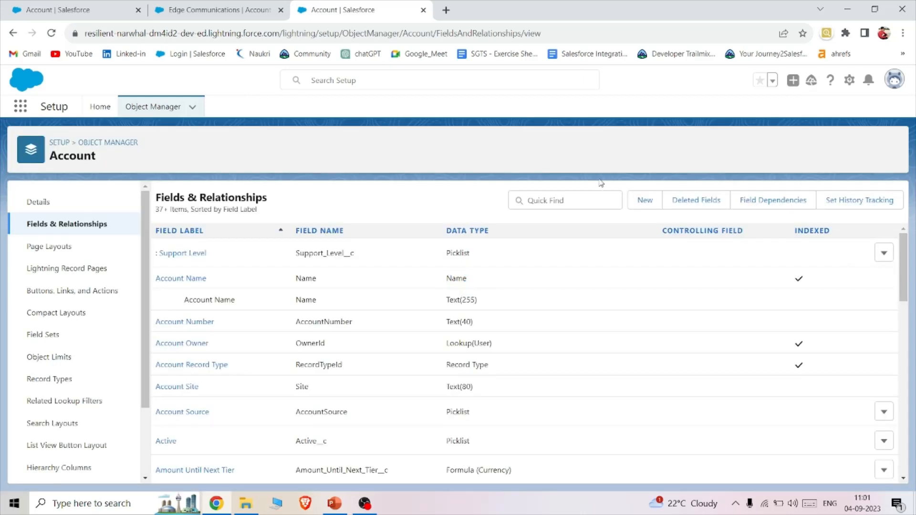
# - Reload the Edge Communications account page and open its details to look for the new Total Revenue field
pyautogui.click(220, 7)
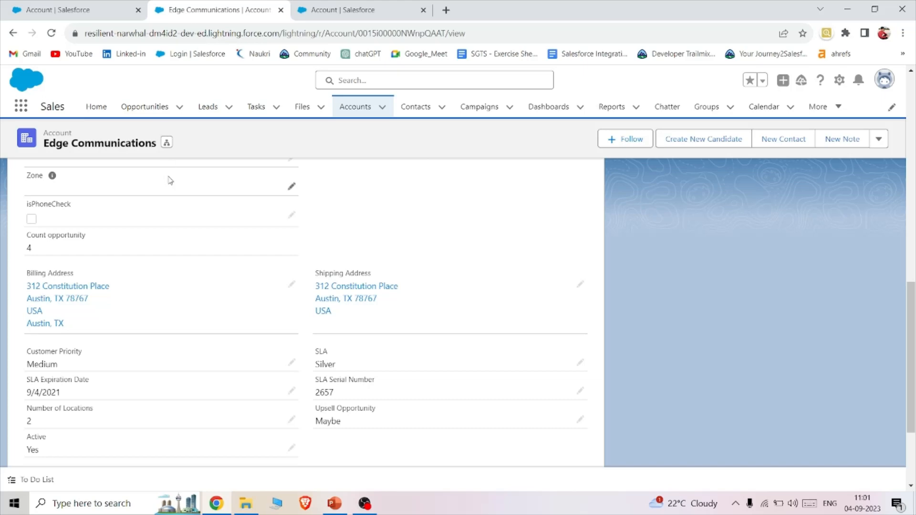
pyautogui.scroll(10, 170, 180)
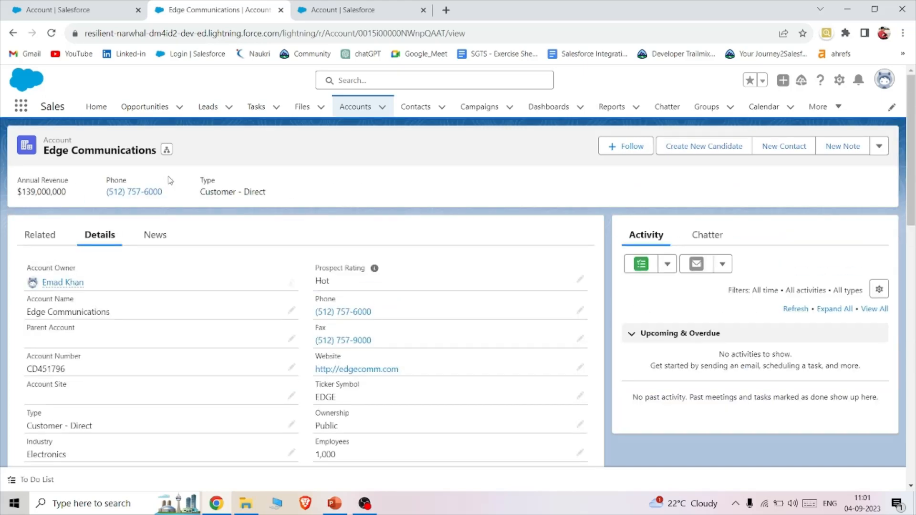
pyautogui.press('F5')
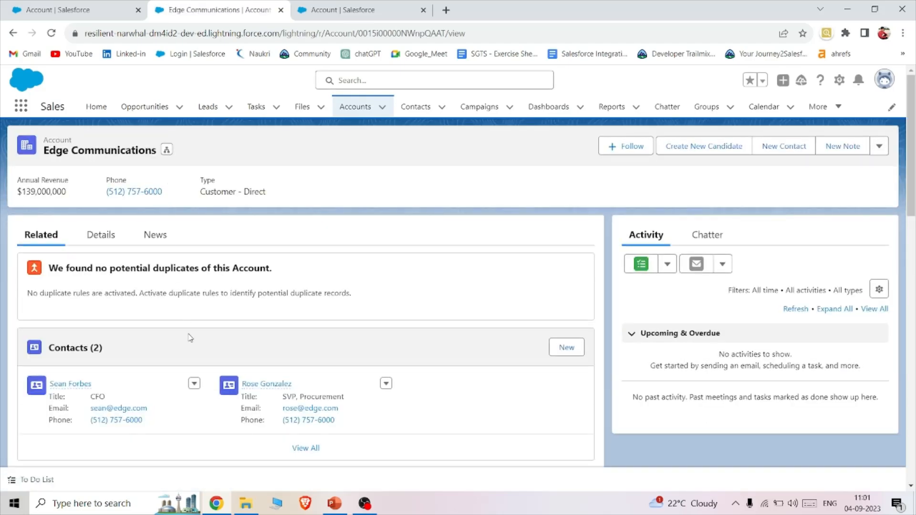
pyautogui.scroll(-2, 188, 337)
pyautogui.scroll(2, 178, 308)
pyautogui.click(100, 233)
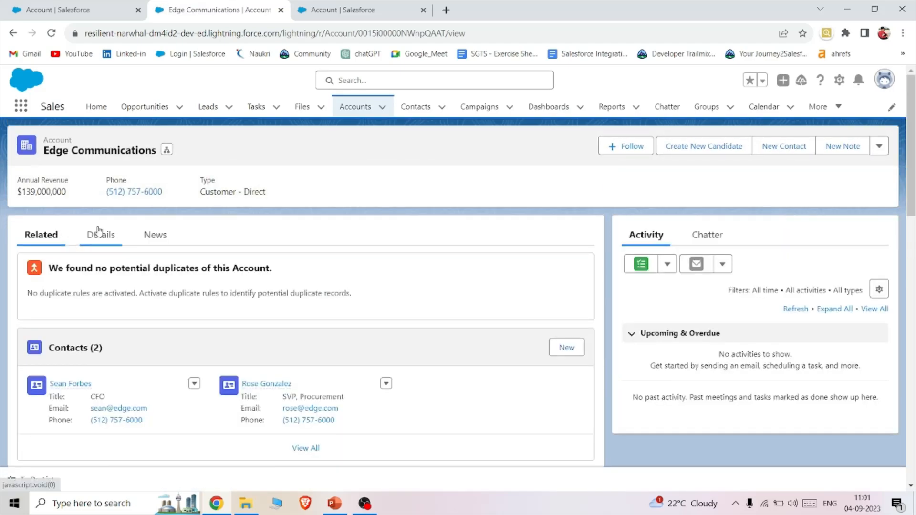
pyautogui.scroll(-1, 100, 232)
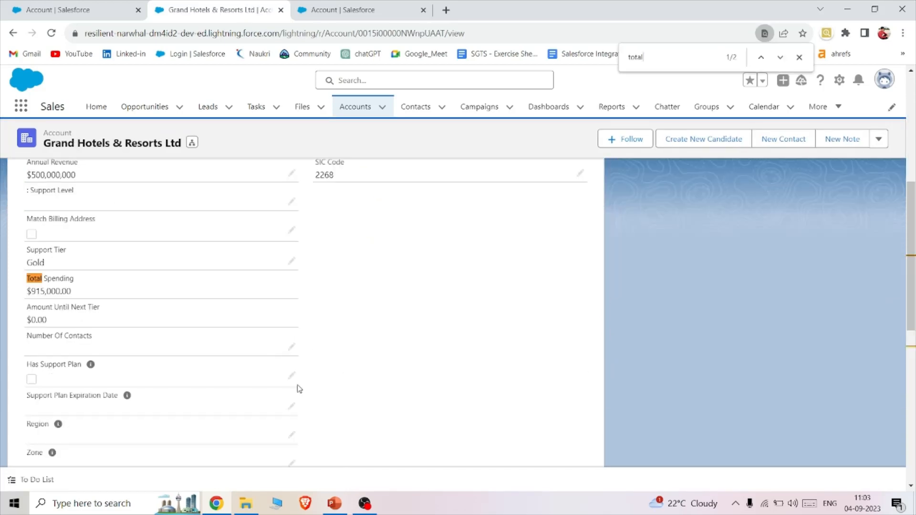
# - Locate the Total Revenue field in the Grand Hotels & Resorts Ltd details and highlight its value
pyautogui.scroll(-2, 114, 326)
pyautogui.scroll(-4, 114, 326)
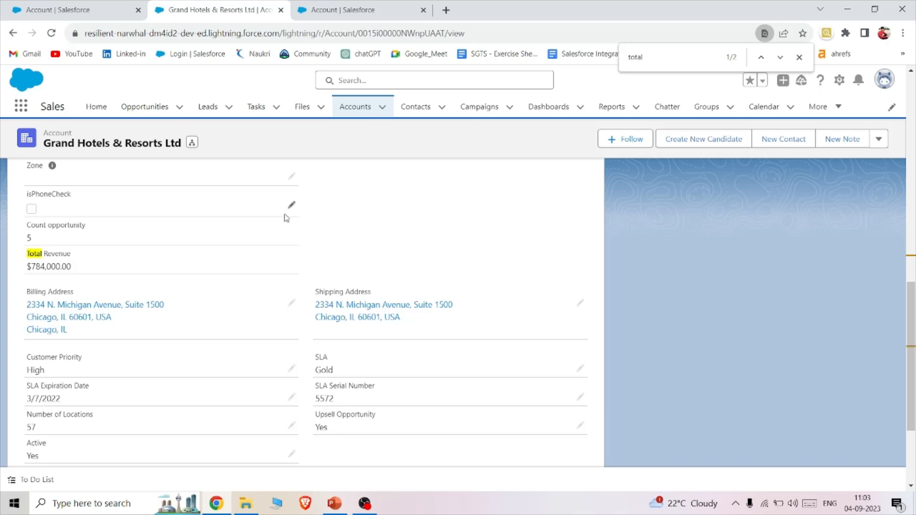
pyautogui.scroll(-1, 286, 218)
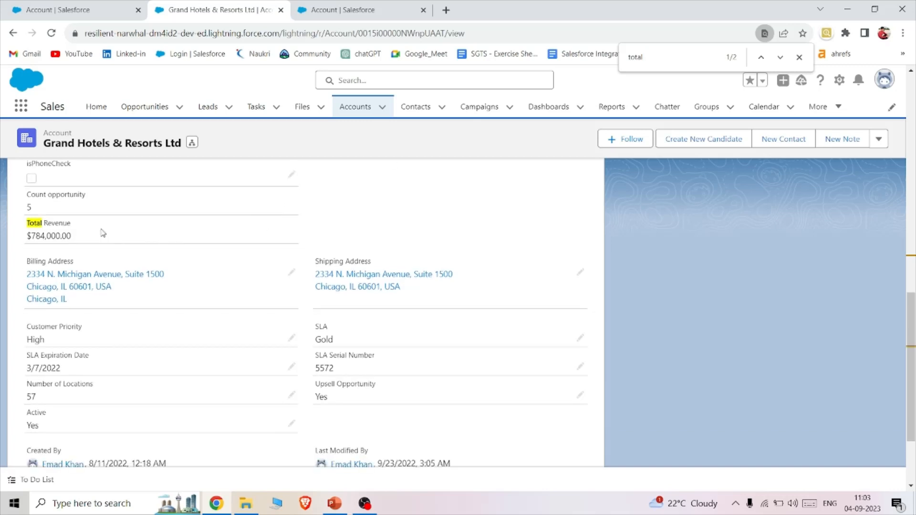
pyautogui.moveTo(84, 232); pyautogui.dragTo(21, 237)
pyautogui.click(21, 238)
pyautogui.moveTo(25, 239); pyautogui.dragTo(79, 238)
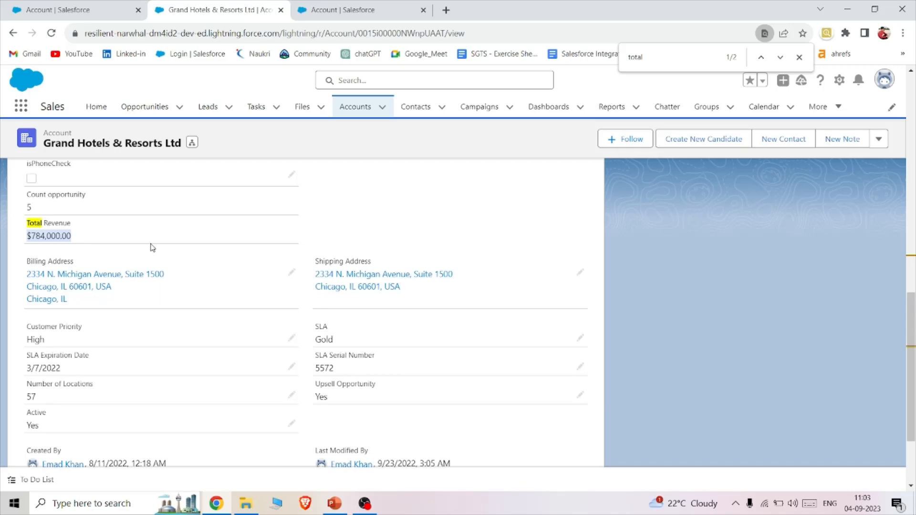
pyautogui.click(95, 241)
# - Open the full list of opportunities related to Grand Hotels & Resorts Ltd to compare their amounts
pyautogui.scroll(10, 130, 241)
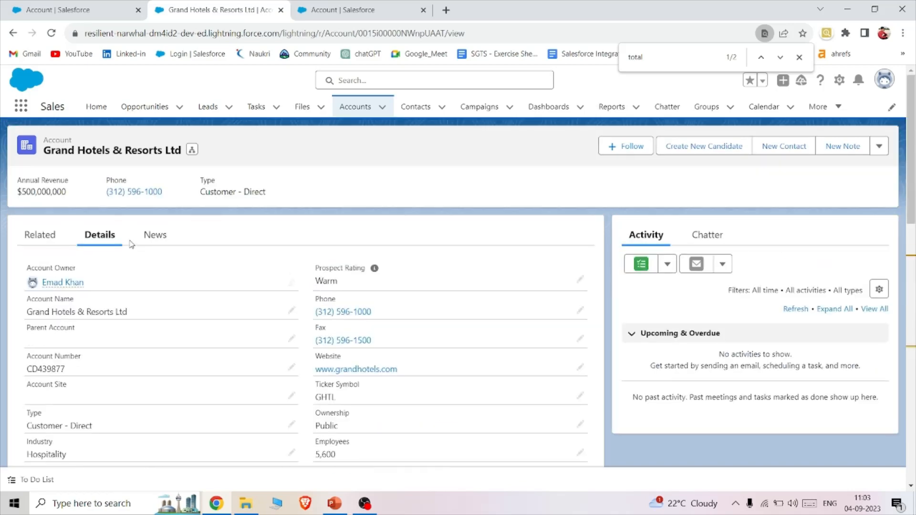
pyautogui.click(51, 241)
pyautogui.scroll(-5, 248, 290)
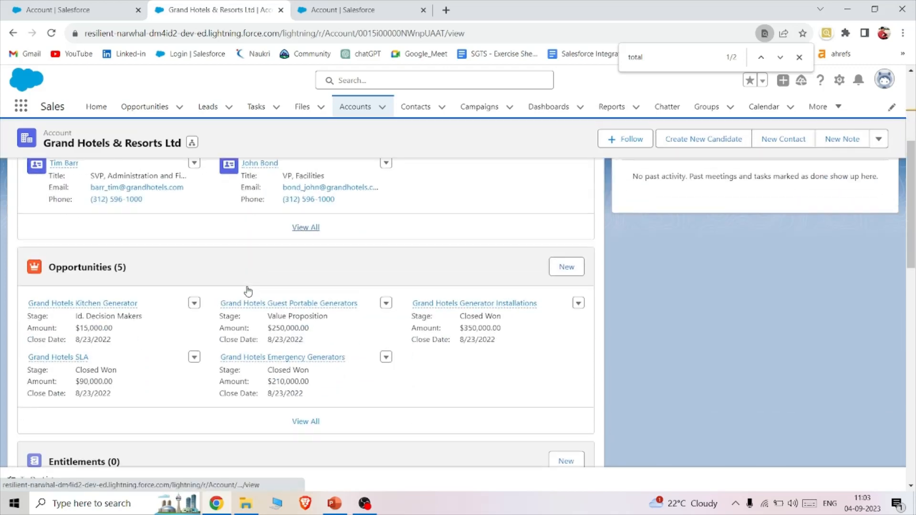
pyautogui.click(306, 421)
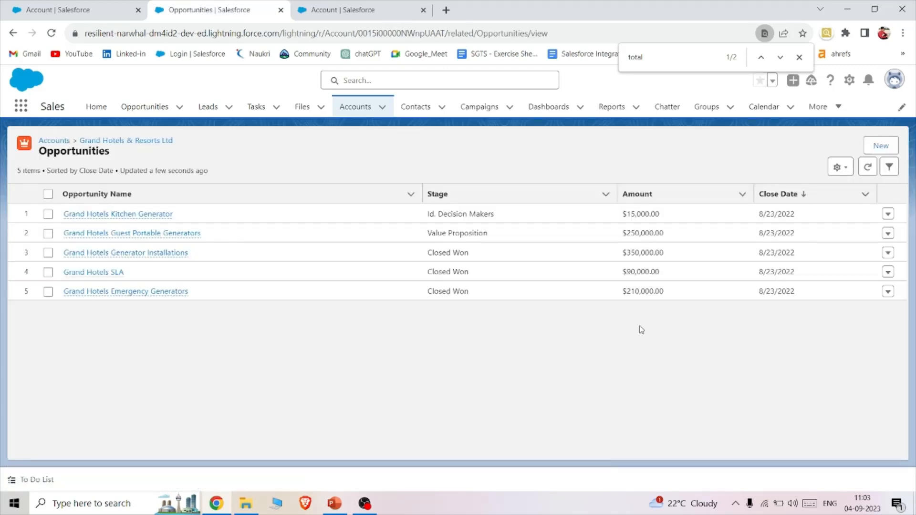
pyautogui.click(849, 171)
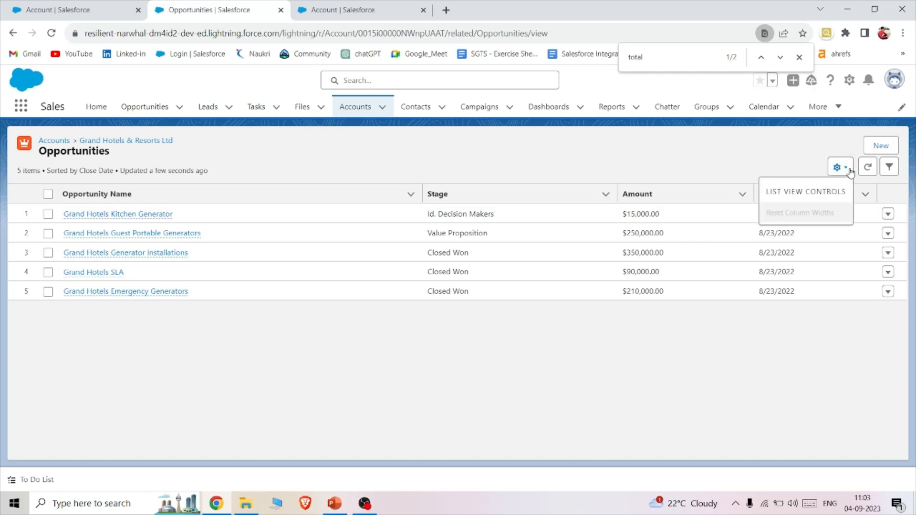
pyautogui.click(805, 273)
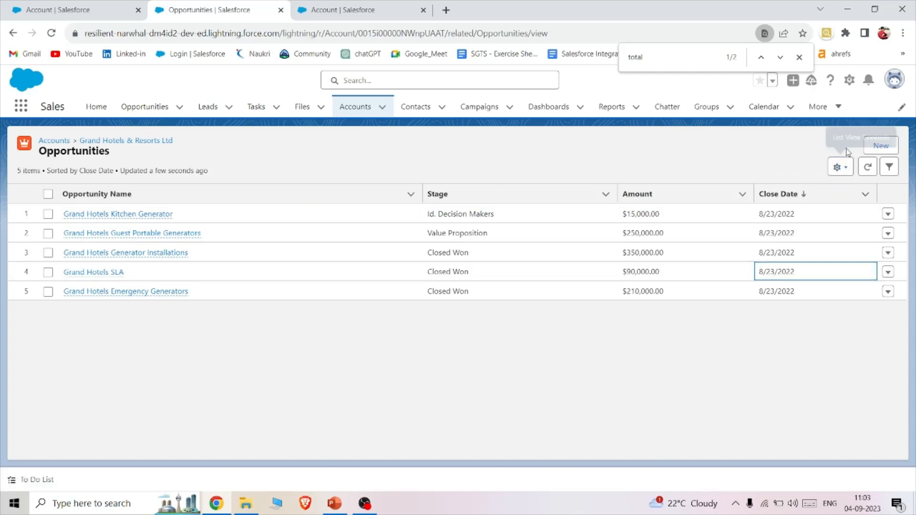
pyautogui.click(839, 167)
pyautogui.click(727, 398)
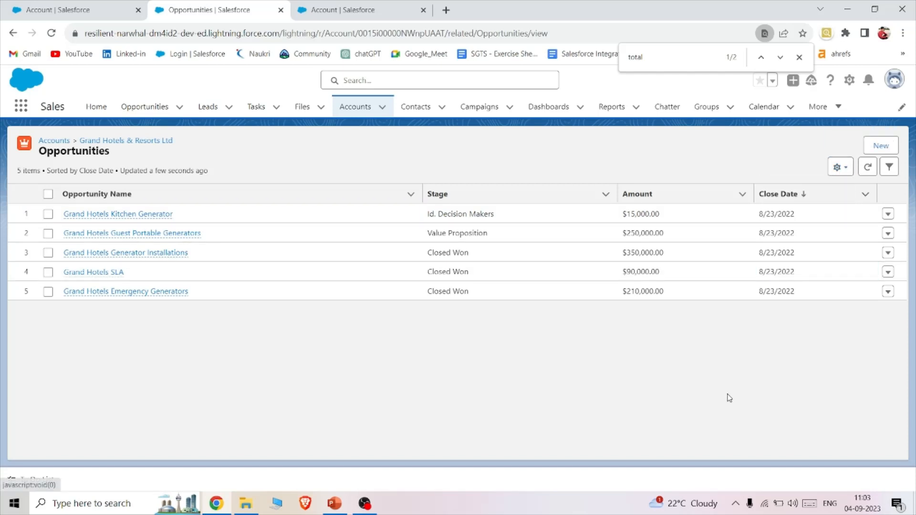
# - Open the Grand Hotels Kitchen Generator opportunity and highlight its Expected Revenue value
pyautogui.moveTo(166, 215)
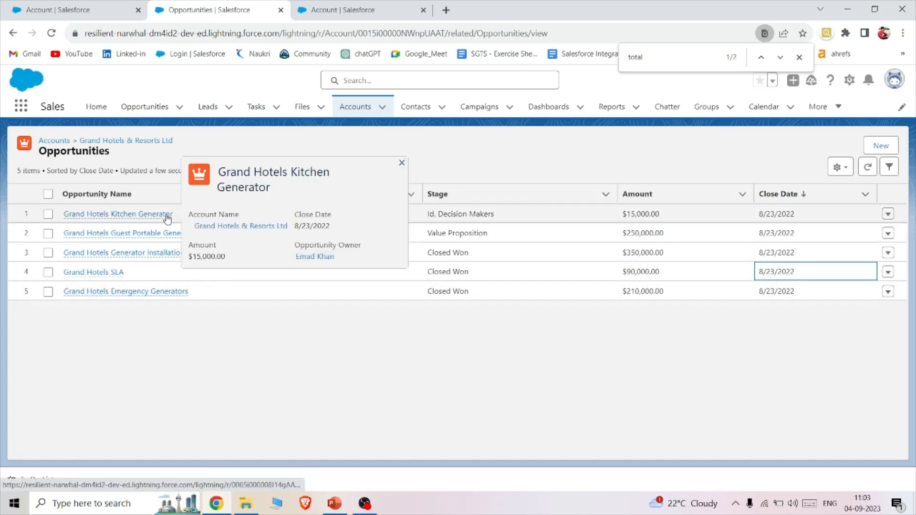
pyautogui.click(167, 216)
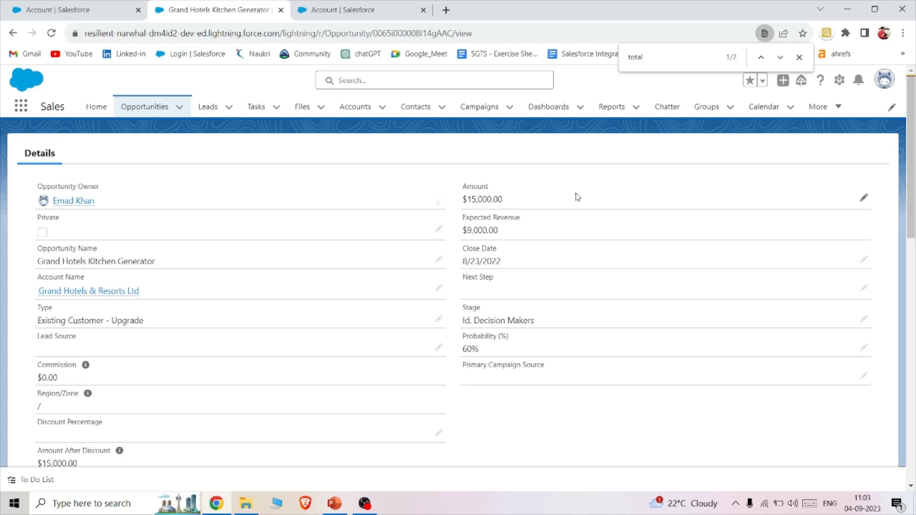
pyautogui.moveTo(505, 232); pyautogui.dragTo(463, 232)
pyautogui.click(464, 231)
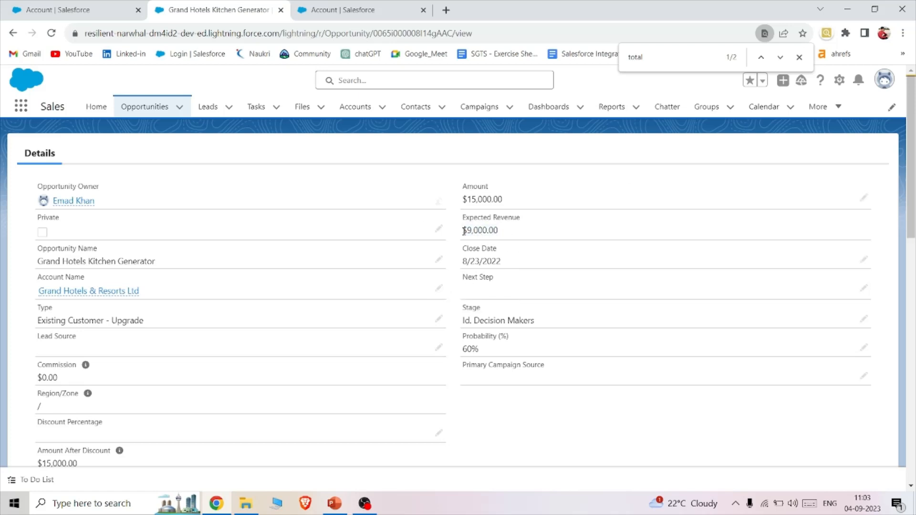
# - Return to the accounts list by way of the opportunities list and open the details of the Express Logistics and Transport account
pyautogui.click(149, 105)
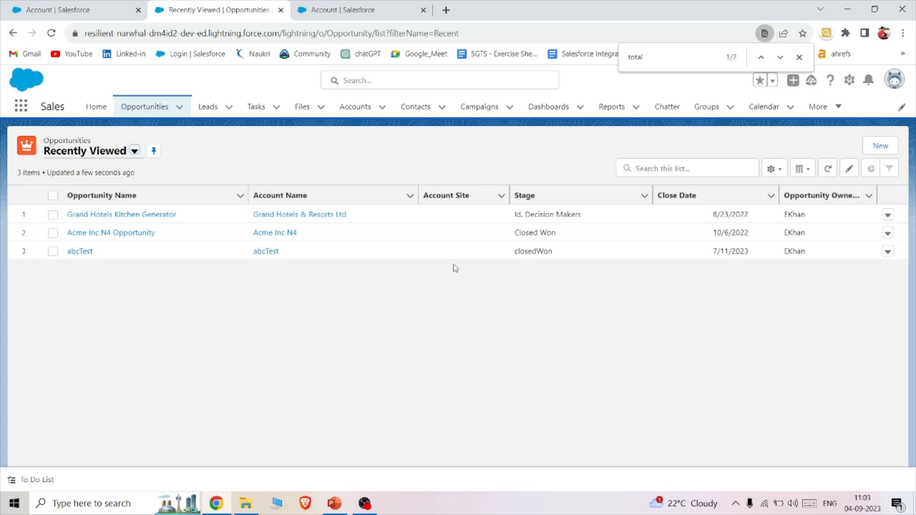
pyautogui.click(354, 112)
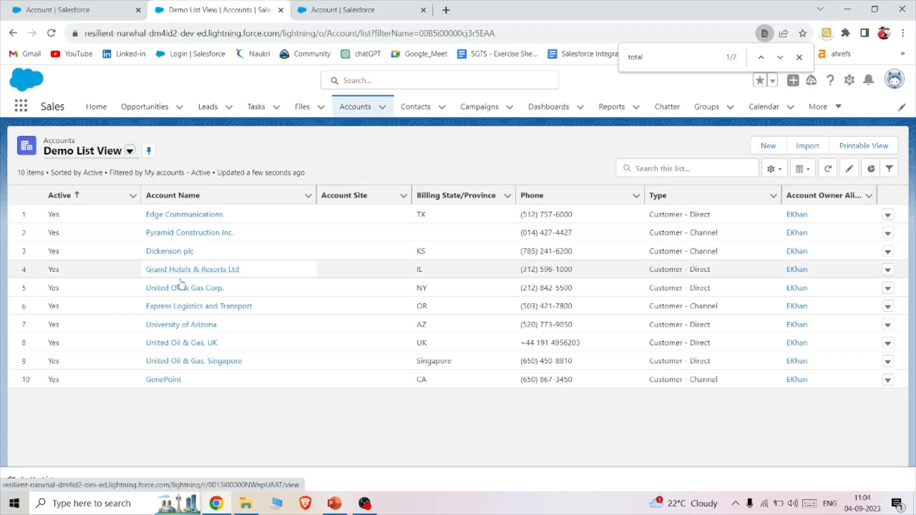
pyautogui.click(186, 308)
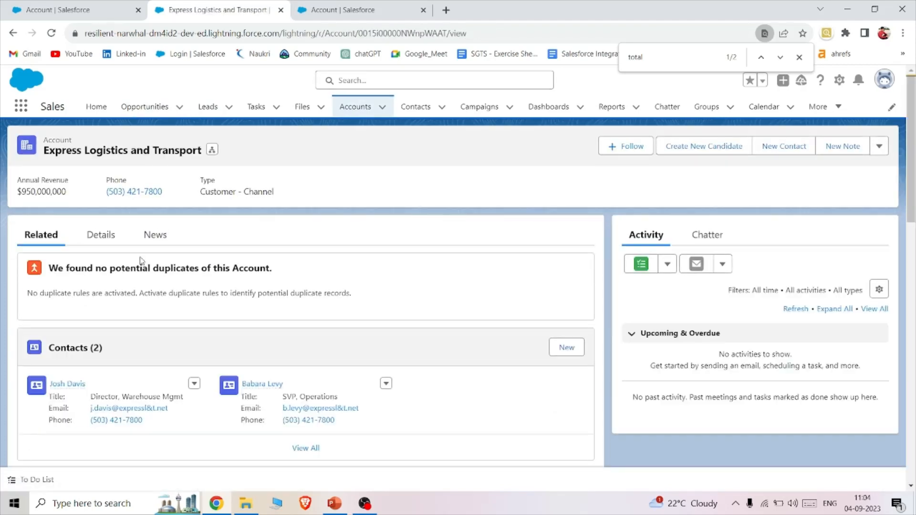
pyautogui.click(113, 240)
# - Locate the Count opportunity and Total Revenue fields in the Express Logistics and Transport details and highlight the Total Revenue value
pyautogui.scroll(-10, 194, 302)
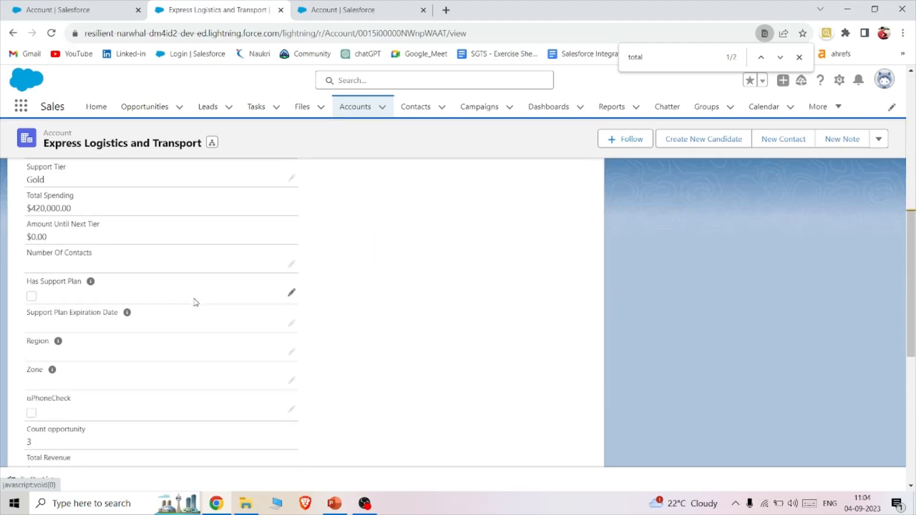
pyautogui.scroll(-2, 194, 302)
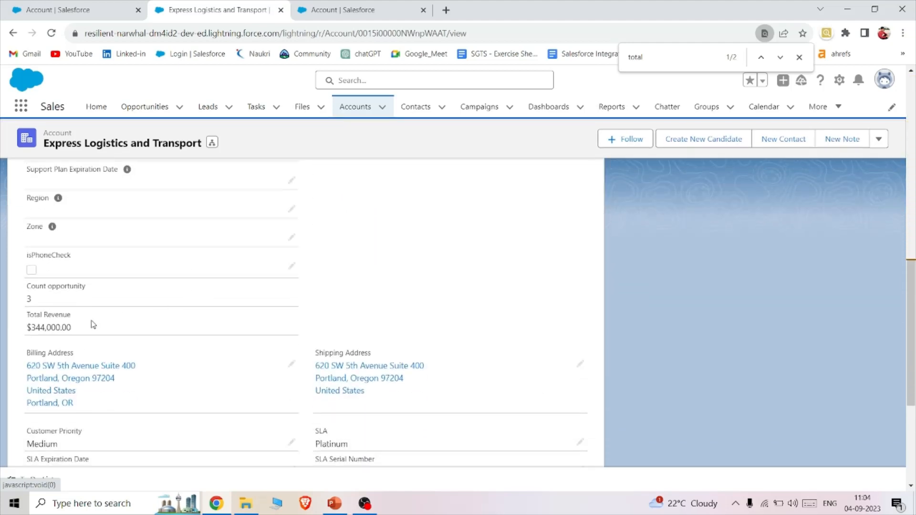
pyautogui.moveTo(24, 329); pyautogui.dragTo(105, 338)
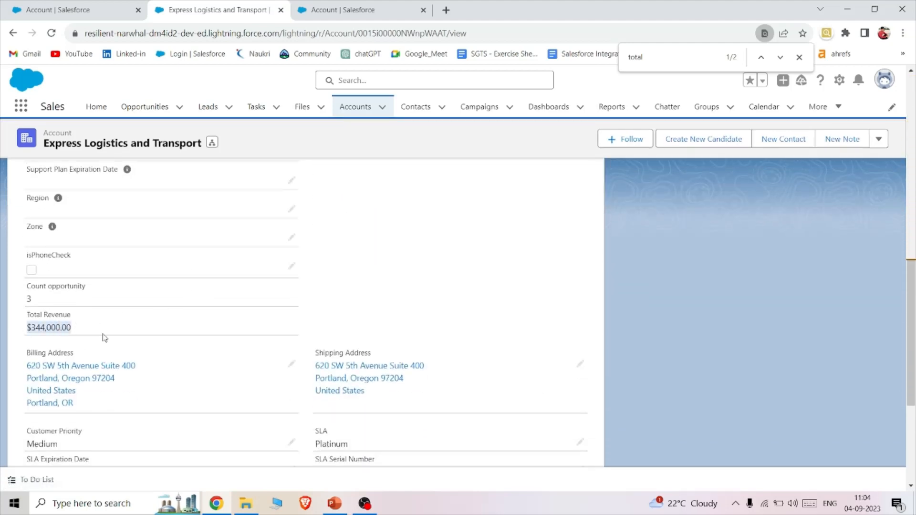
pyautogui.click(106, 338)
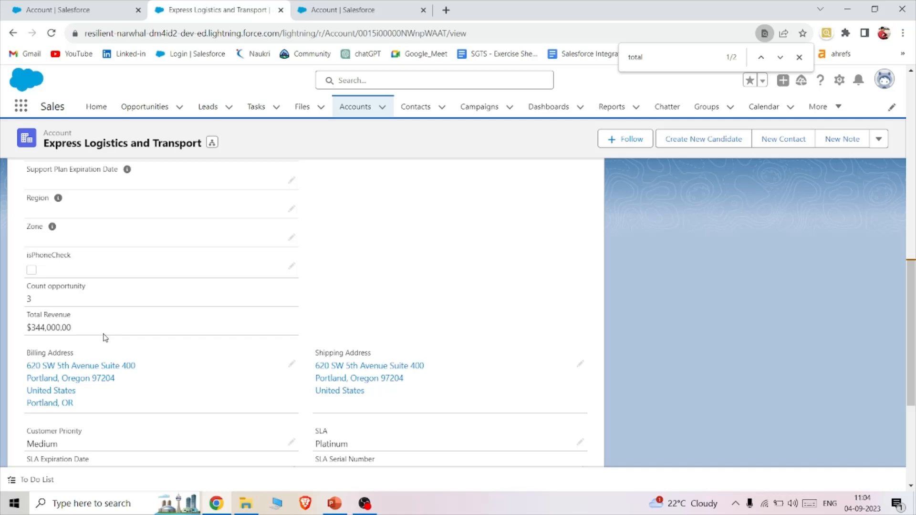
pyautogui.scroll(-2, 105, 338)
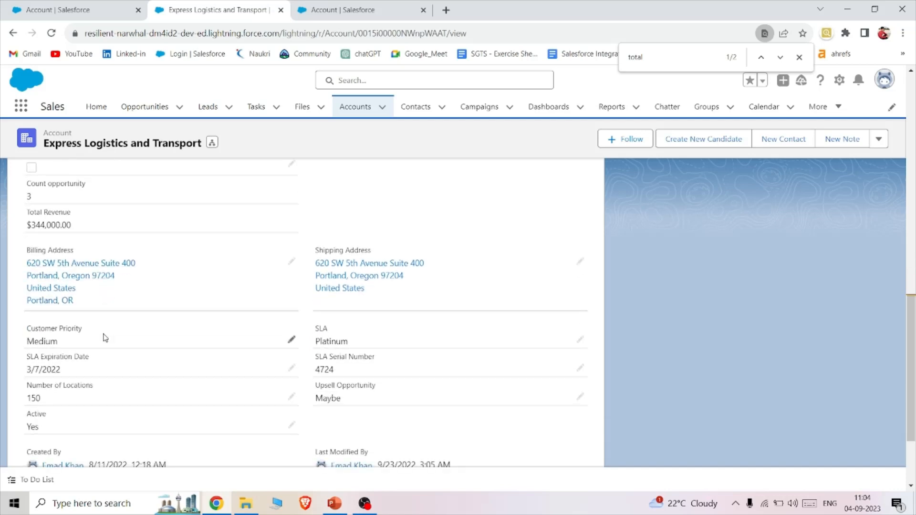